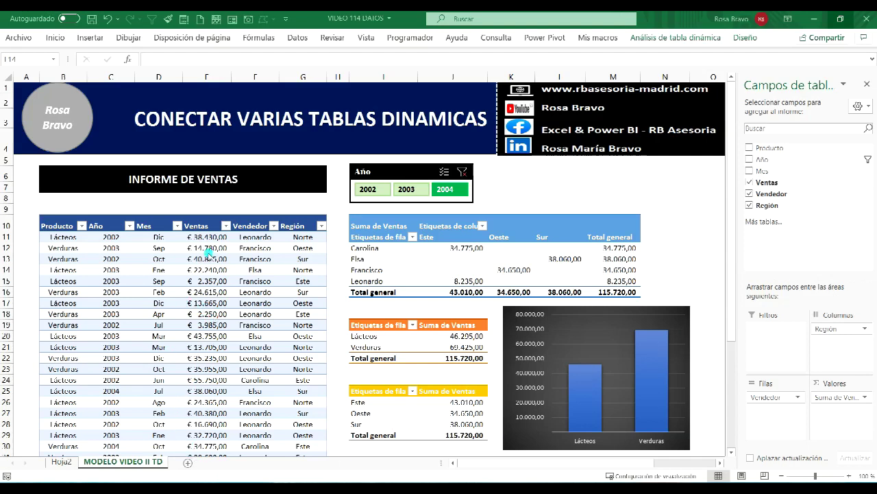
# Step: Select the Sep entry in the sales table, then filter the report to 2004, 2002 and 2003
pyautogui.click(158, 302)
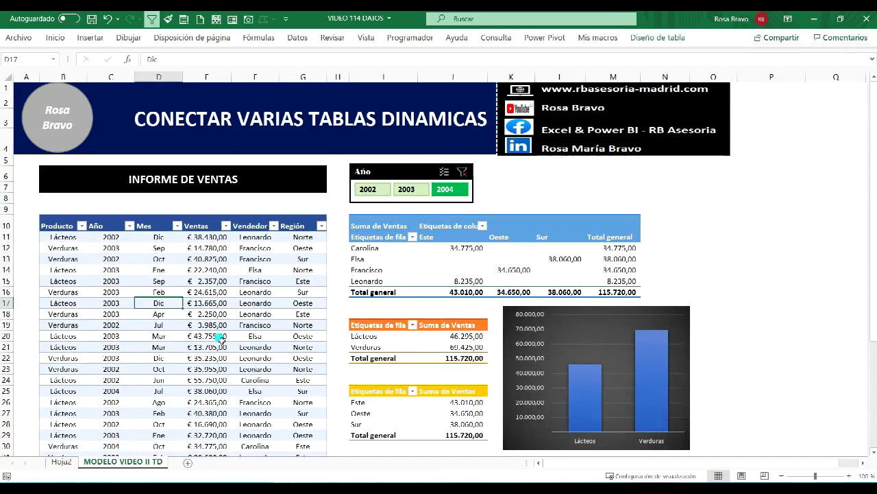
pyautogui.click(182, 282)
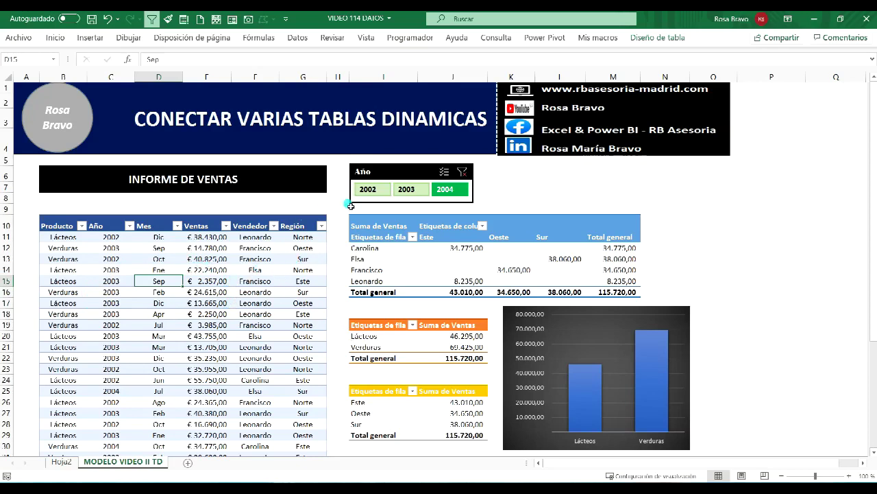
pyautogui.click(448, 191)
pyautogui.click(372, 190)
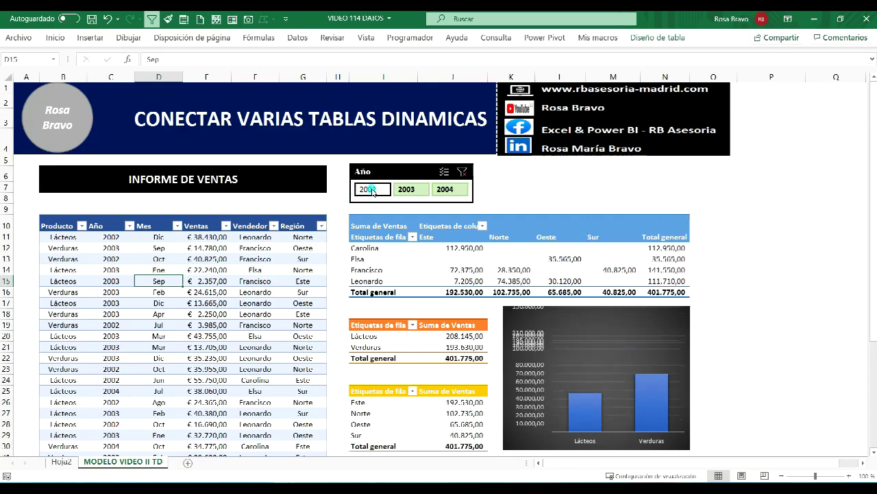
pyautogui.click(410, 190)
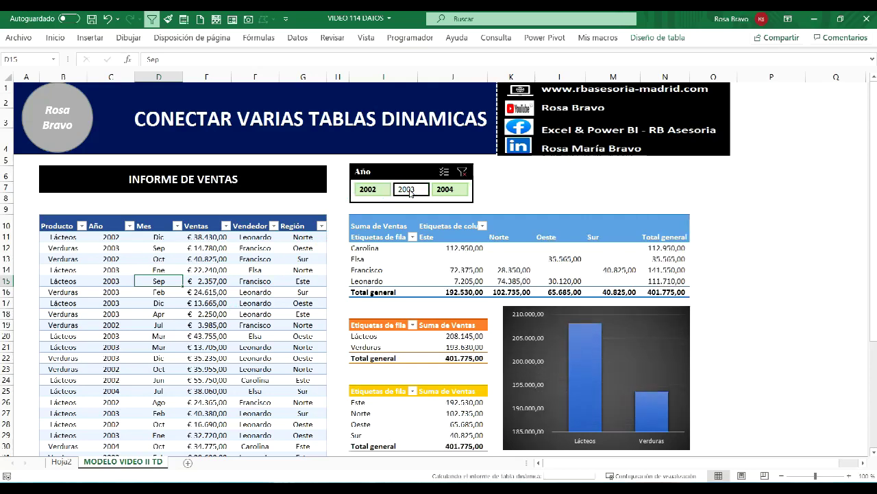
# Step: Filter the report again to 2004, 2003 and 2002, then go to the Hoja2 sheet
pyautogui.click(451, 189)
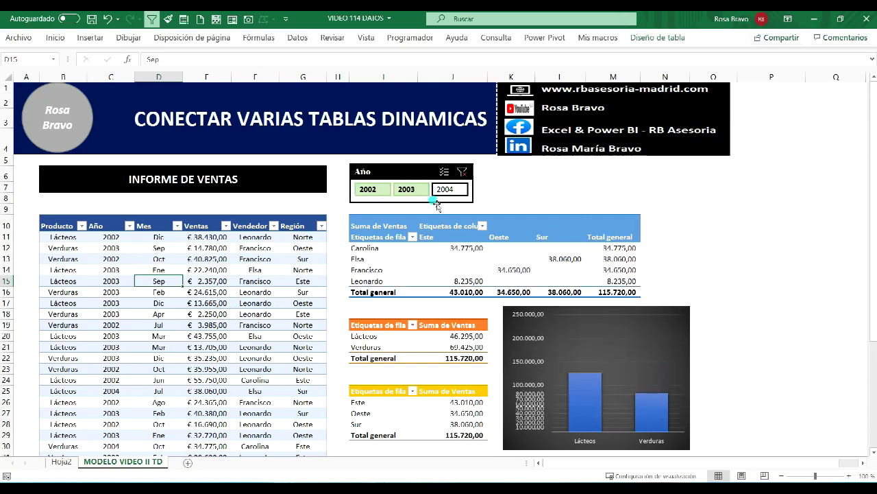
pyautogui.click(409, 190)
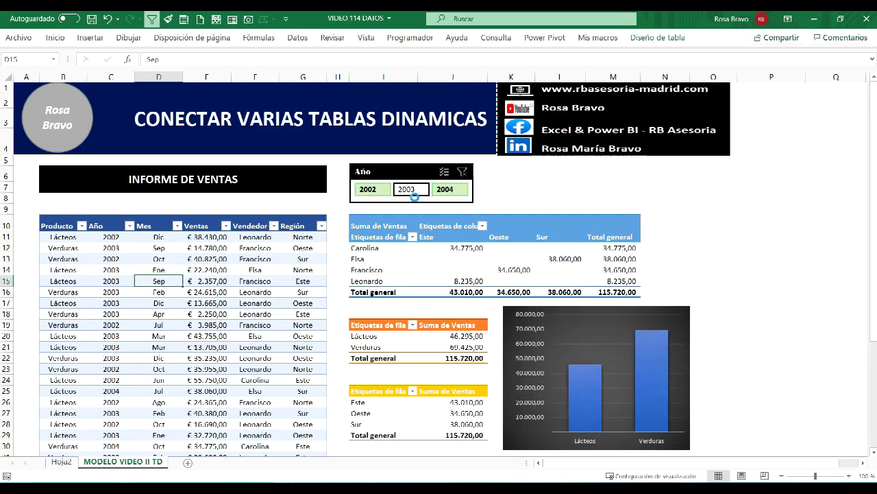
pyautogui.click(369, 190)
pyautogui.click(60, 461)
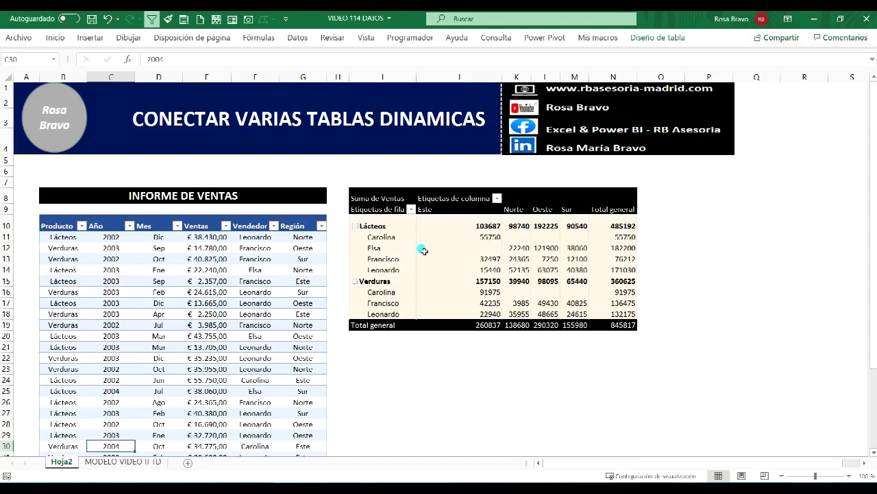
pyautogui.click(221, 290)
pyautogui.scroll(-4, 204, 291)
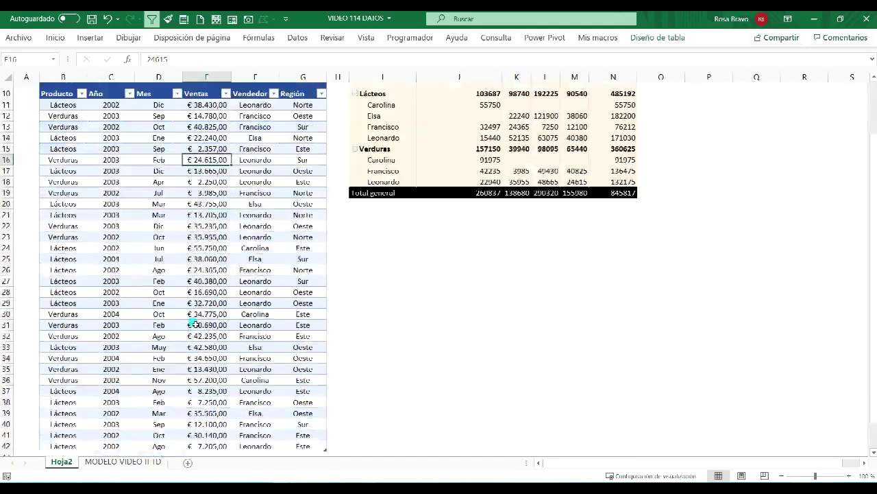
pyautogui.scroll(4, 195, 292)
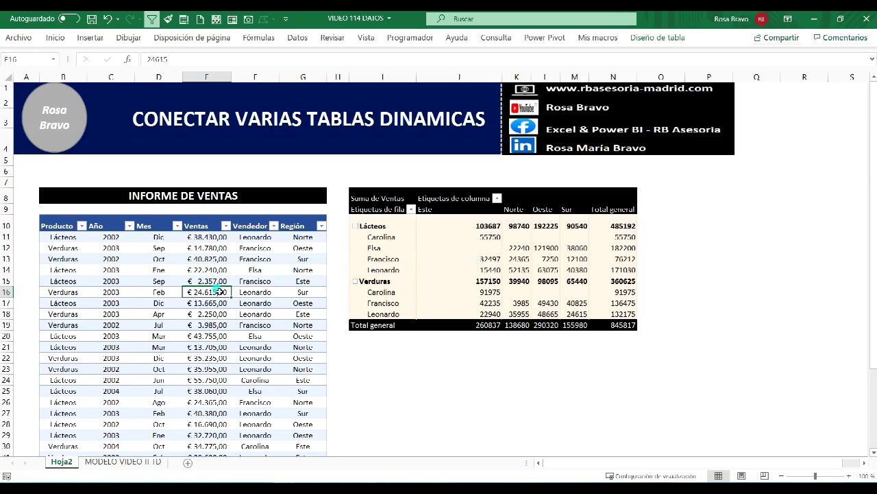
pyautogui.click(169, 294)
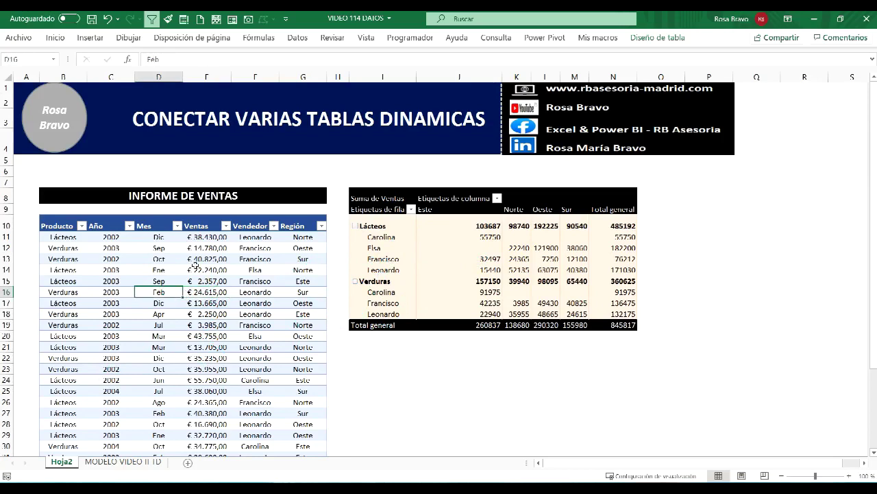
# Step: Insert an empty pivot table from Tabla1 on the existing sheet at cell I22
pyautogui.click(91, 39)
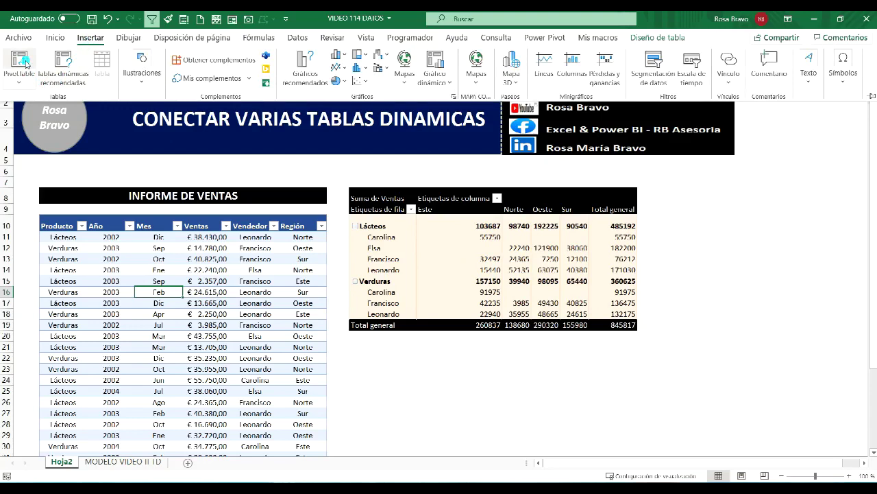
pyautogui.click(26, 63)
pyautogui.moveTo(680, 227)
pyautogui.mouseDown()
pyautogui.moveTo(222, 200)
pyautogui.moveTo(170, 205)
pyautogui.mouseUp()
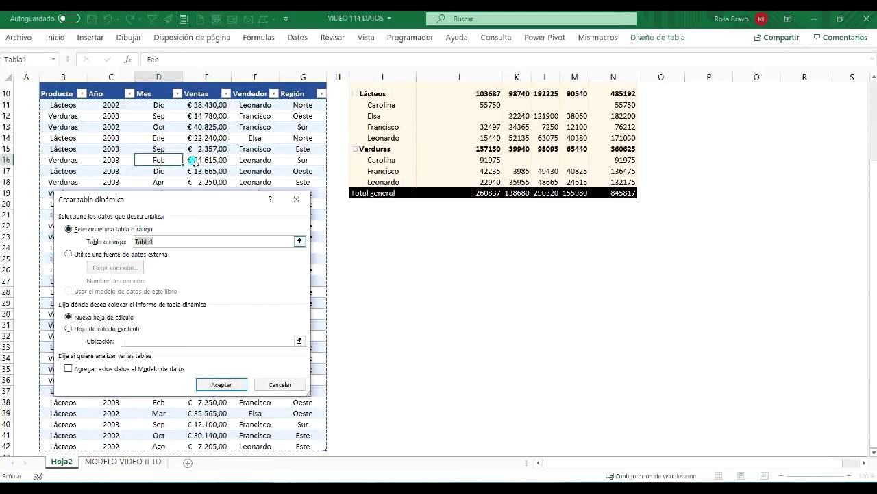
pyautogui.click(68, 328)
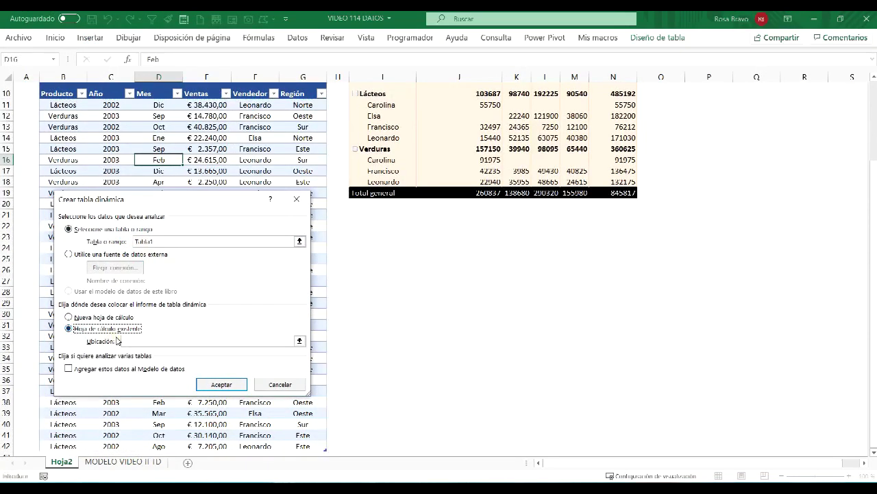
pyautogui.click(363, 229)
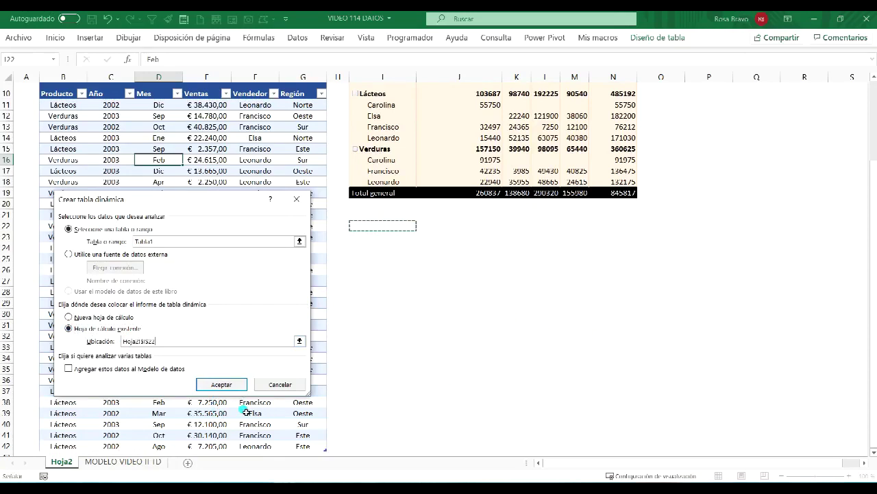
pyautogui.click(224, 384)
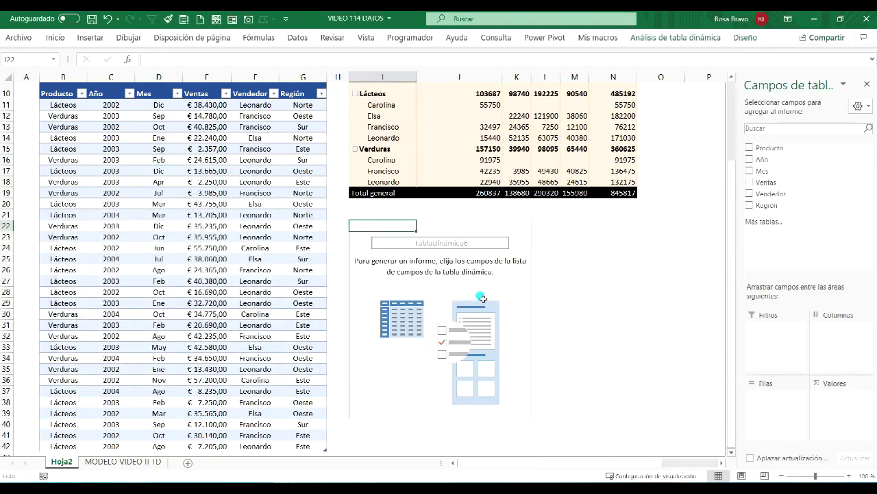
# Step: Sum Ventas by Región in the new pivot: Este 260837, Norte 138680, Oeste 290320, Sur 155980
pyautogui.scroll(3, 483, 299)
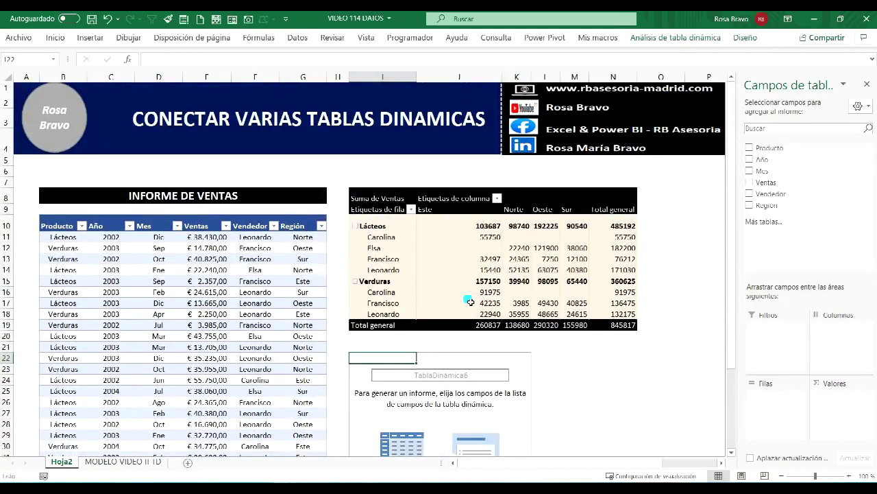
pyautogui.scroll(-2, 470, 302)
pyautogui.scroll(-1, 471, 300)
pyautogui.scroll(1, 470, 300)
pyautogui.scroll(1, 470, 301)
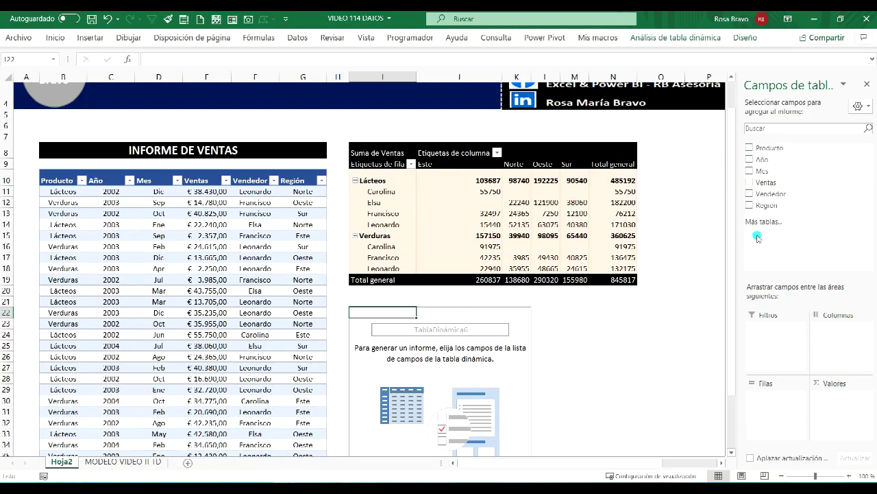
pyautogui.moveTo(756, 186); pyautogui.dragTo(487, 341)
pyautogui.moveTo(617, 223)
pyautogui.mouseDown()
pyautogui.moveTo(775, 190)
pyautogui.moveTo(840, 406)
pyautogui.mouseUp()
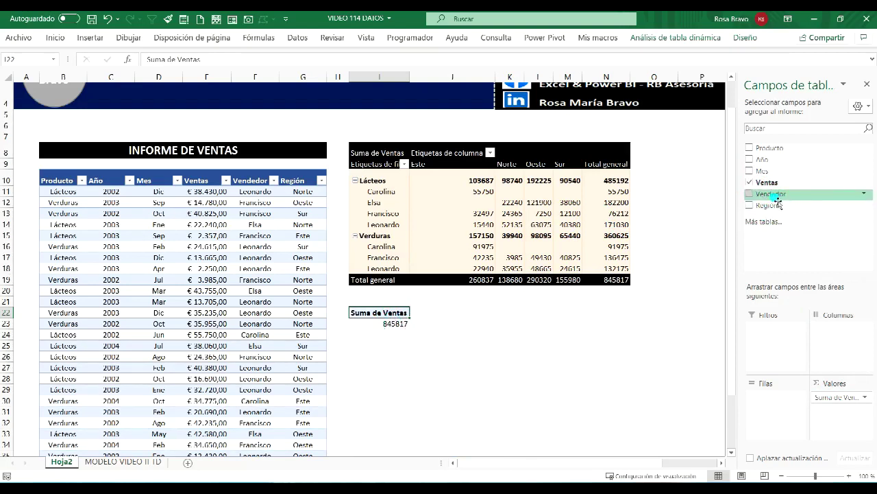
pyautogui.moveTo(767, 204); pyautogui.dragTo(788, 419)
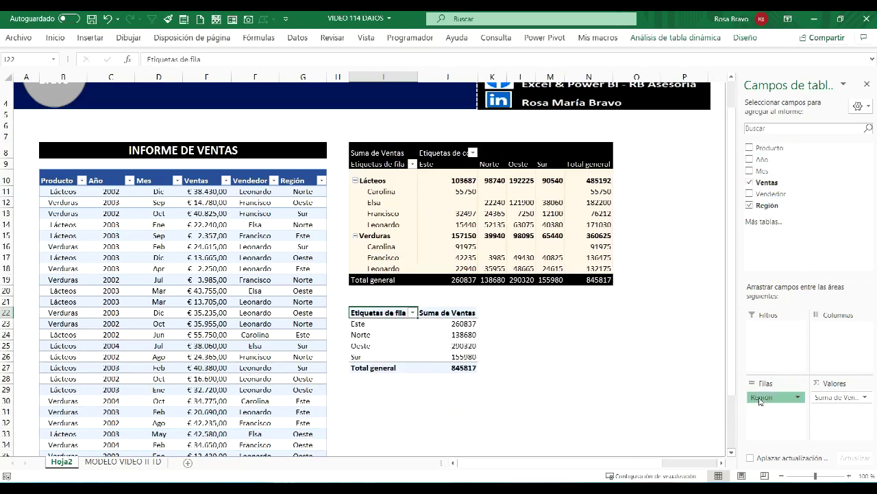
pyautogui.moveTo(761, 398)
pyautogui.mouseDown()
pyautogui.moveTo(828, 336)
pyautogui.moveTo(793, 419)
pyautogui.mouseUp()
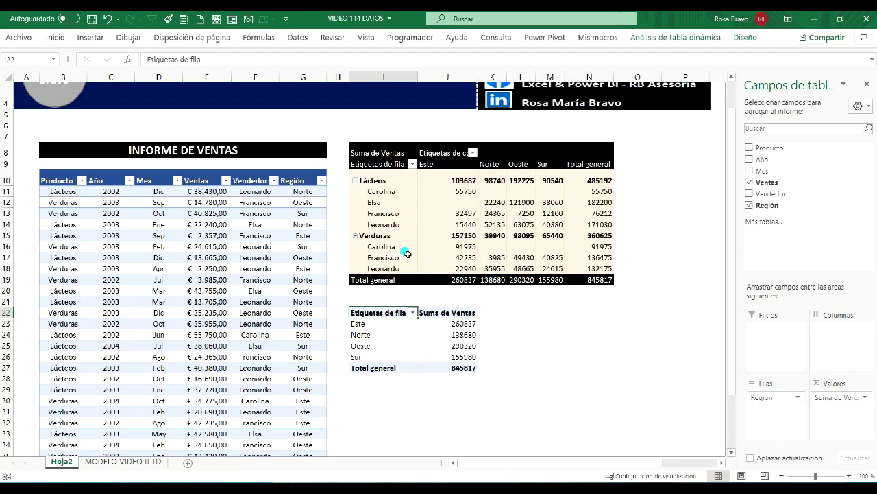
pyautogui.click(206, 294)
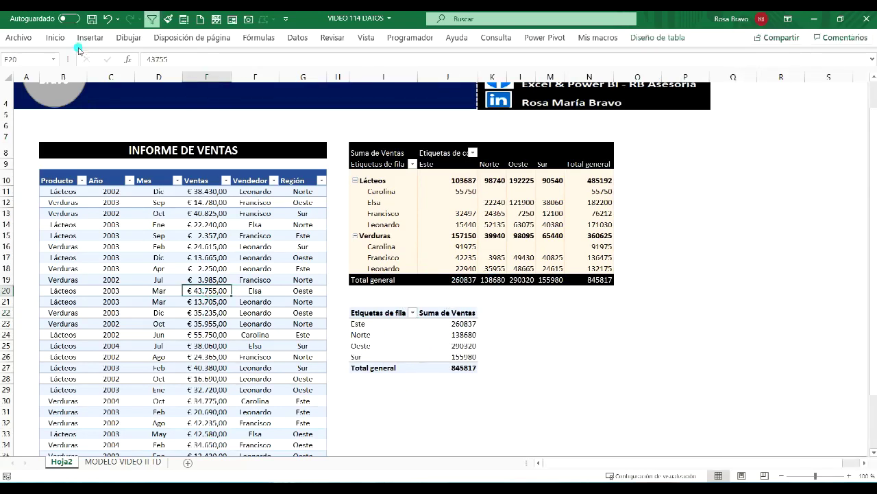
# Step: Insert another empty pivot table from the sales table at cell I31 of Hoja2
pyautogui.click(90, 37)
pyautogui.click(20, 72)
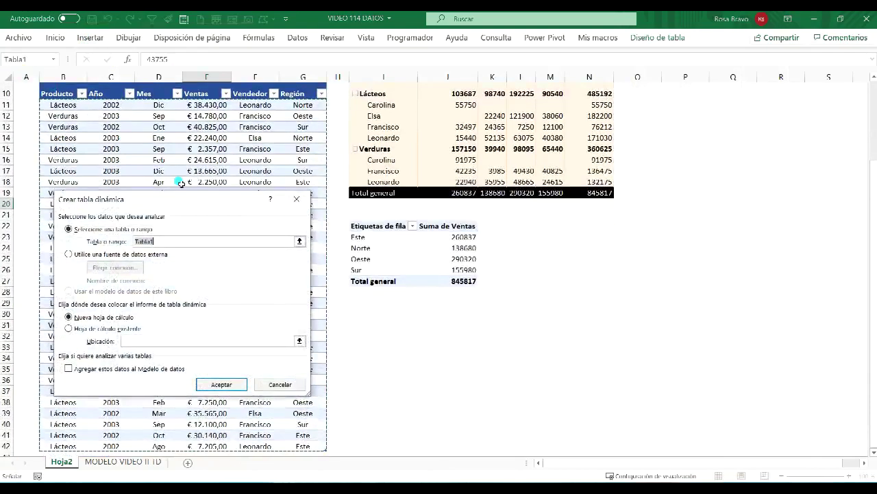
pyautogui.moveTo(176, 201); pyautogui.dragTo(191, 197)
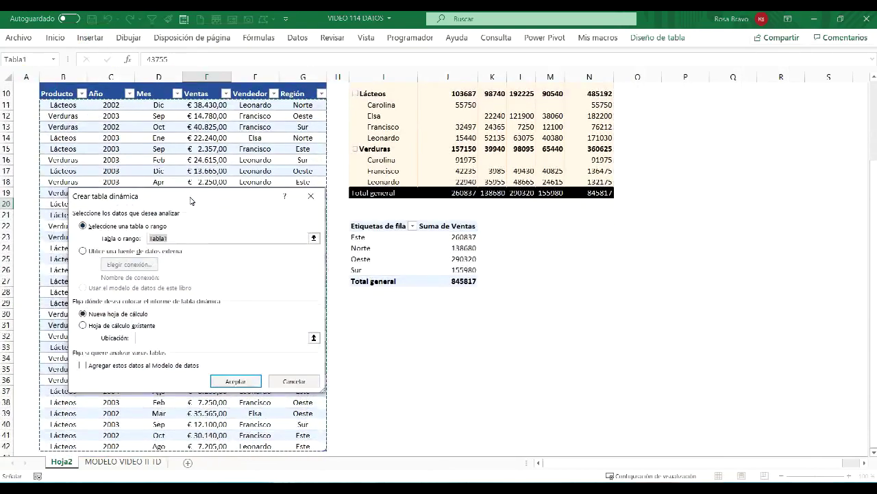
pyautogui.click(87, 328)
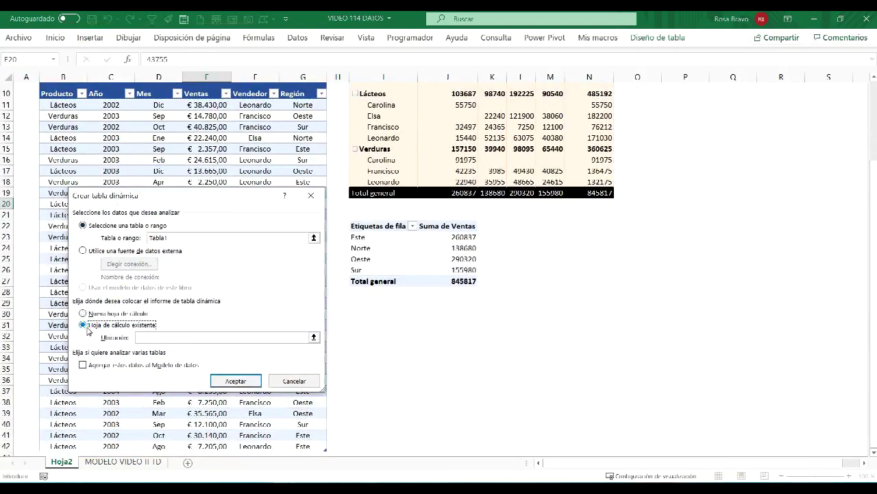
pyautogui.click(360, 325)
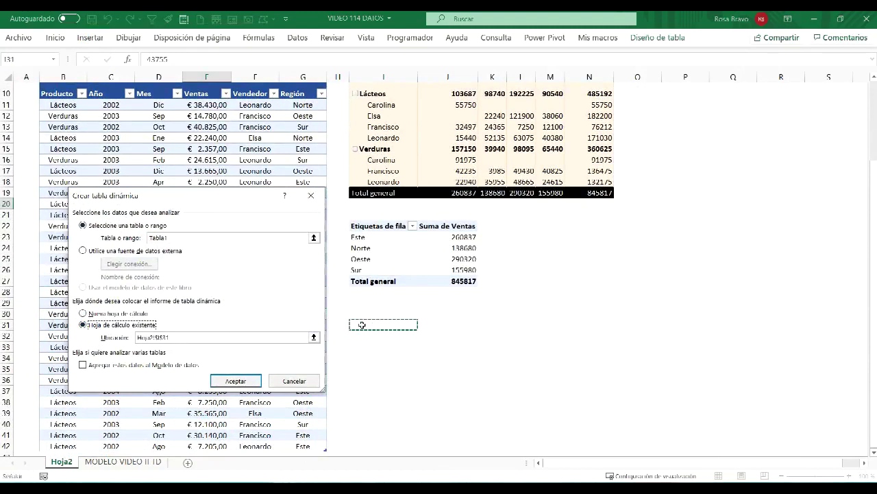
pyautogui.click(235, 381)
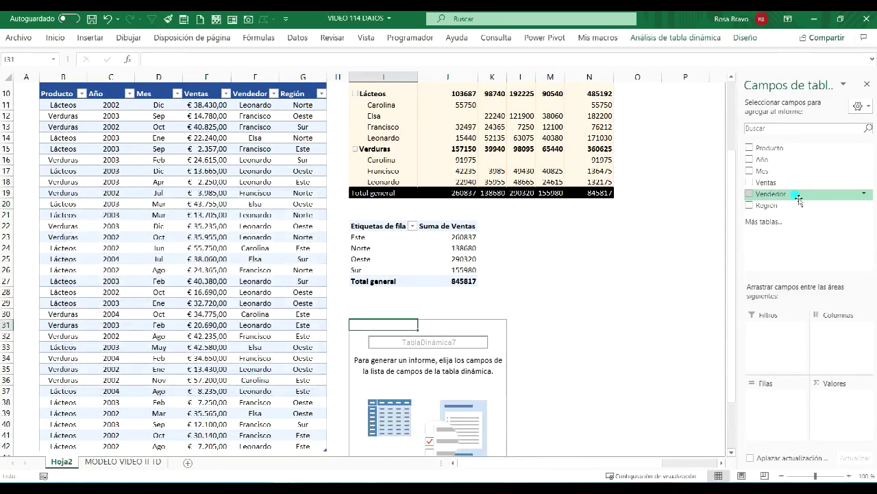
# Step: Add Ventas to Valores and Producto to Filas, giving Lácteos 485192 and Verduras 360625
pyautogui.moveTo(773, 182)
pyautogui.mouseDown()
pyautogui.moveTo(857, 396)
pyautogui.moveTo(850, 405)
pyautogui.mouseUp()
pyautogui.moveTo(773, 148)
pyautogui.mouseDown()
pyautogui.moveTo(816, 344)
pyautogui.moveTo(776, 415)
pyautogui.mouseUp()
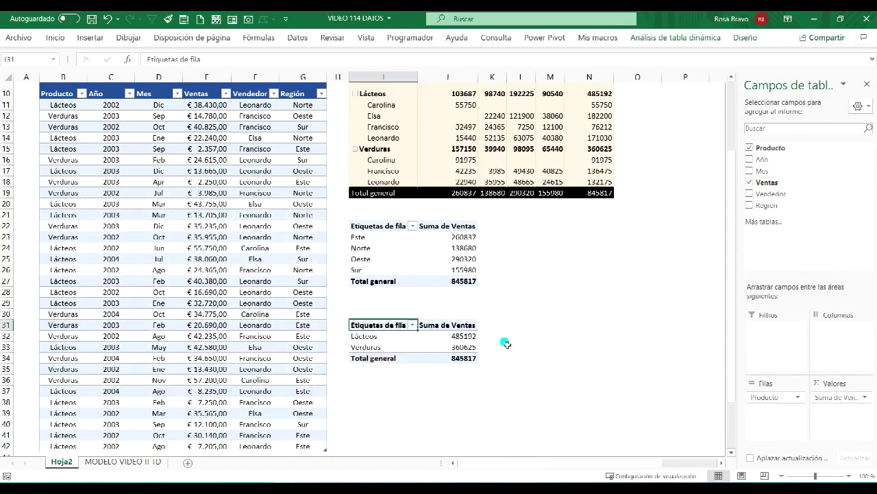
pyautogui.scroll(2, 568, 331)
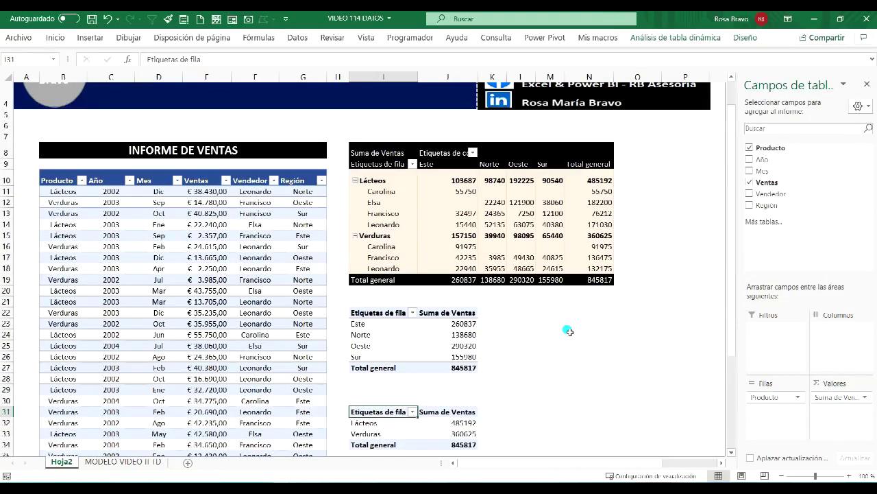
# Step: Remove Producto from the first pivot's rows and delete the blank rows, moving the region pivot to row 18
pyautogui.click(395, 202)
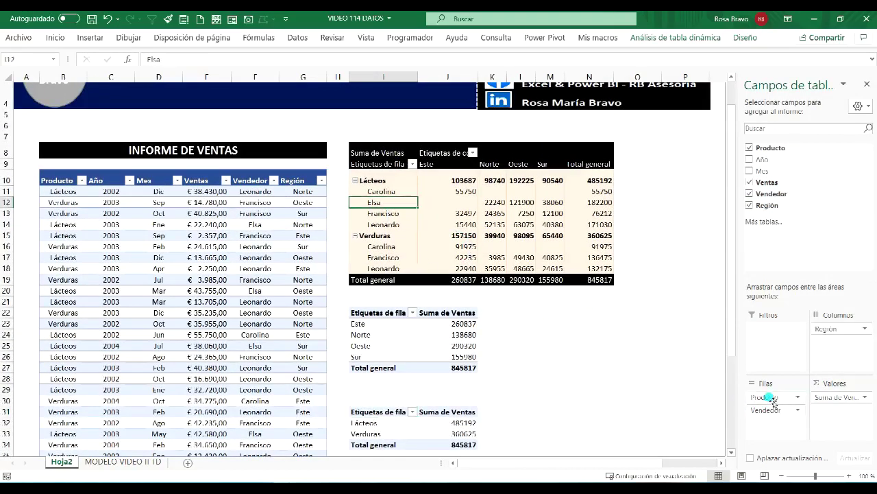
pyautogui.moveTo(765, 398); pyautogui.dragTo(686, 395)
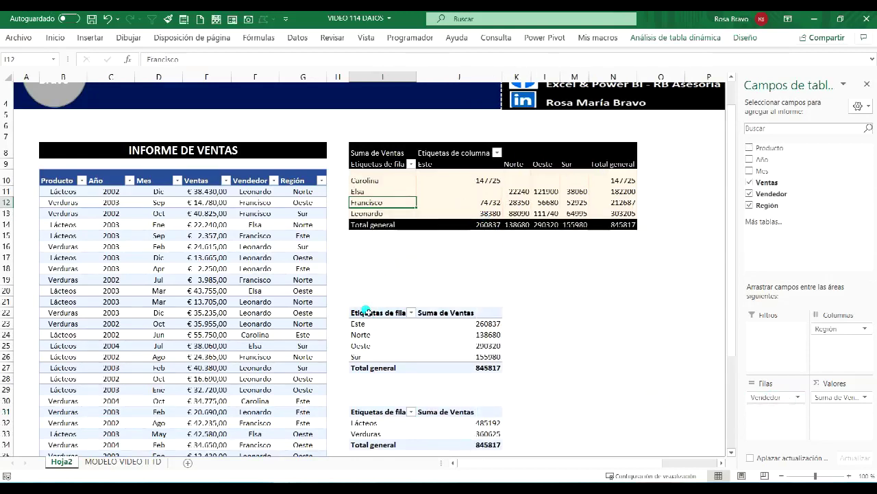
pyautogui.keyDown('shift'); pyautogui.click(619, 283); pyautogui.keyUp('shift')
pyautogui.rightClick(621, 278)
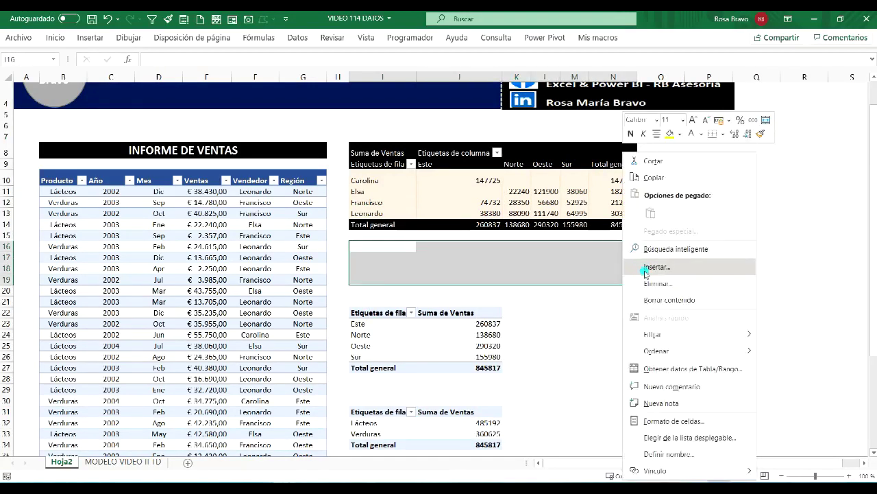
pyautogui.click(651, 283)
pyautogui.click(461, 178)
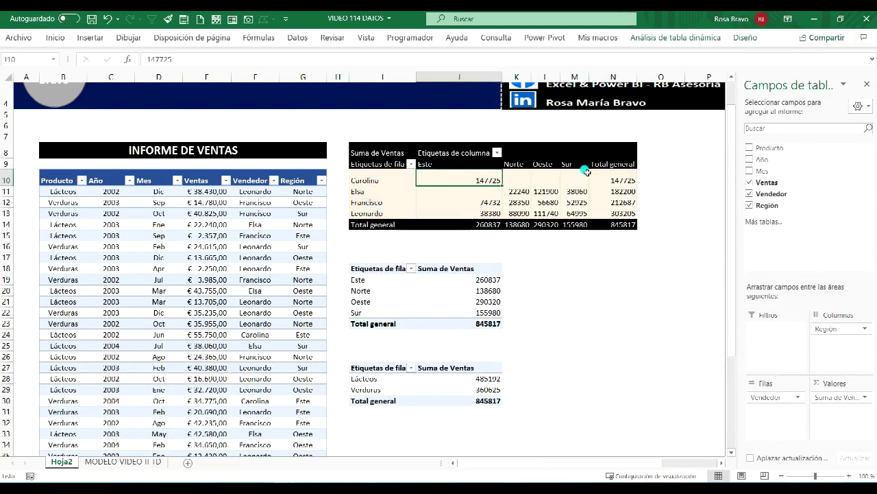
pyautogui.click(353, 280)
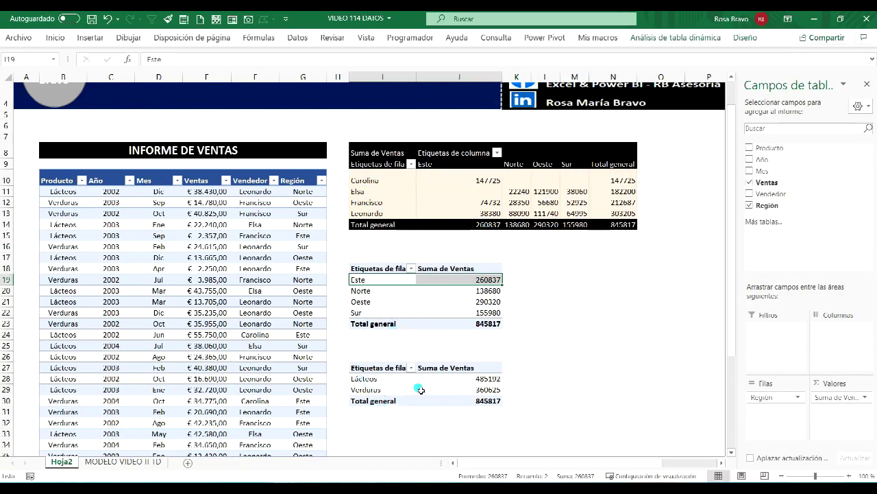
# Step: Remove Región from the Columnas area of Hoja2's first pivot table
pyautogui.click(112, 462)
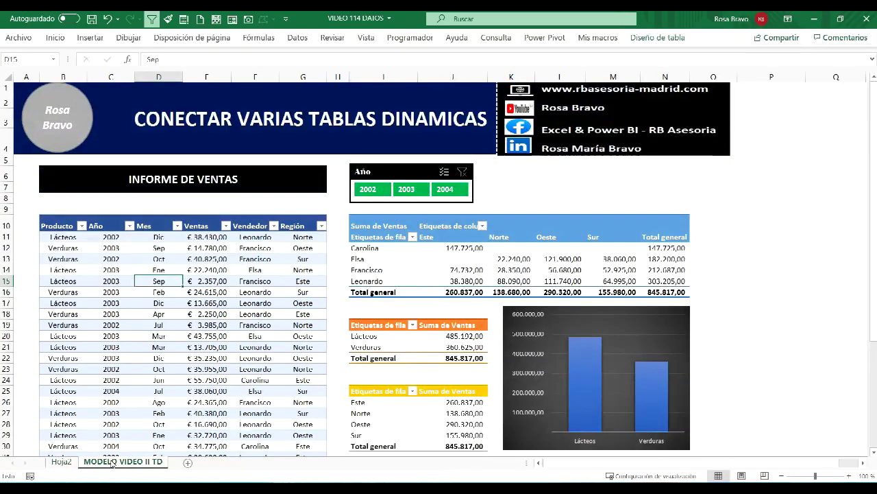
pyautogui.click(61, 461)
pyautogui.click(574, 235)
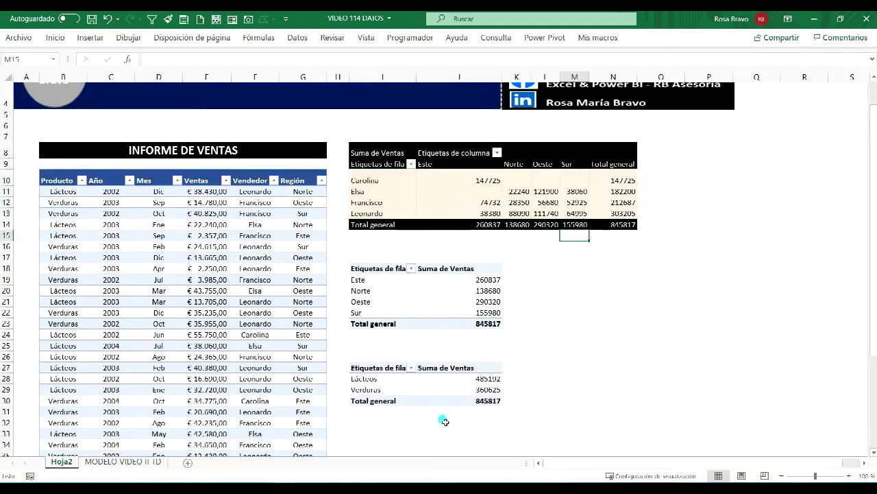
pyautogui.click(439, 180)
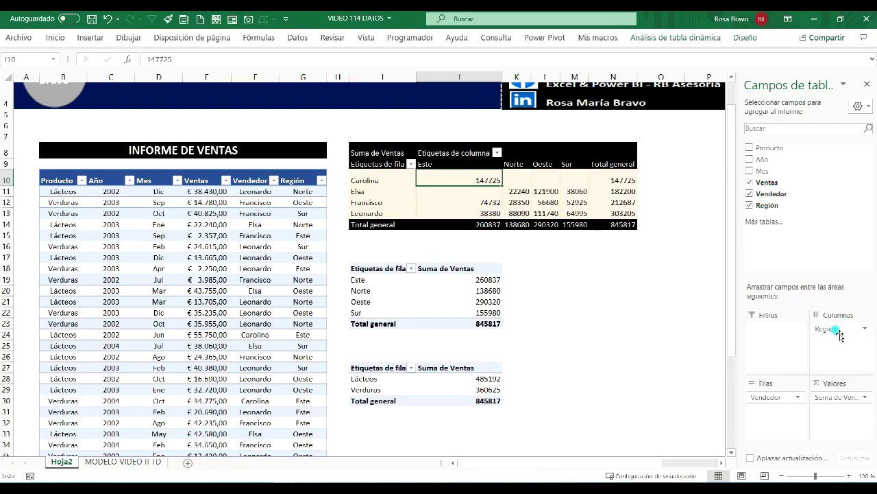
pyautogui.moveTo(829, 328); pyautogui.dragTo(866, 267)
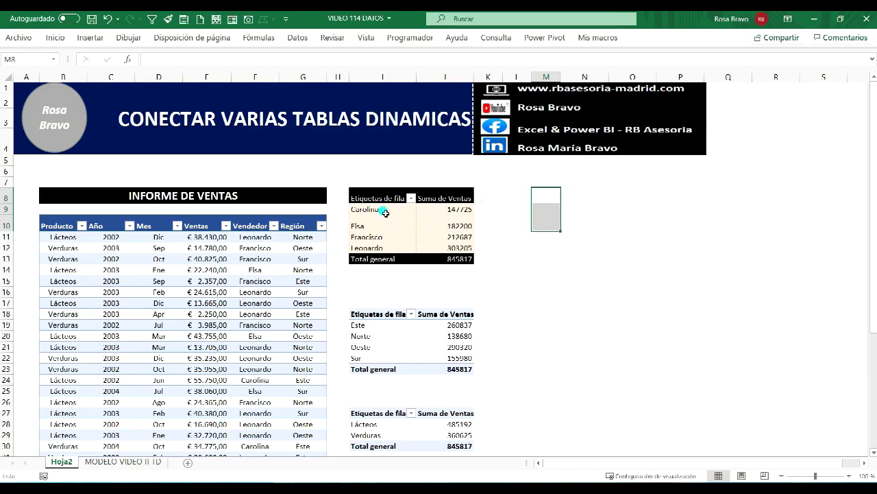
# Step: Review the fields of the seller, region and product pivot tables in turn
pyautogui.click(383, 212)
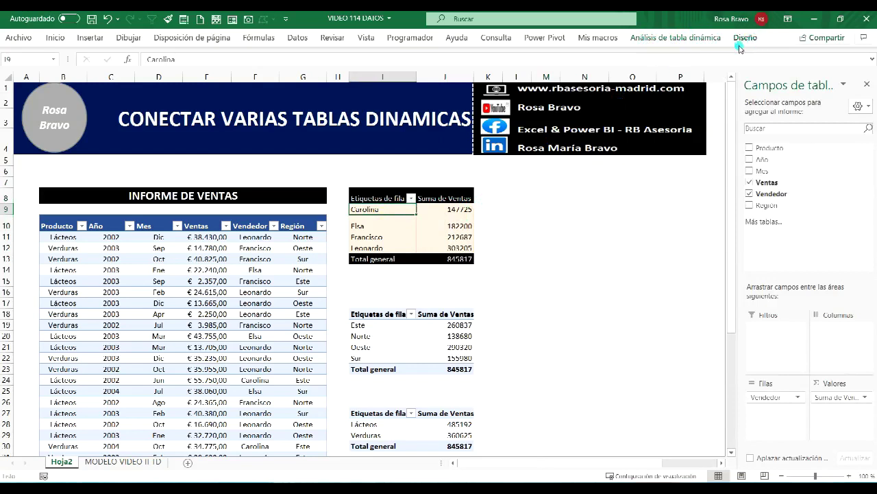
pyautogui.click(554, 213)
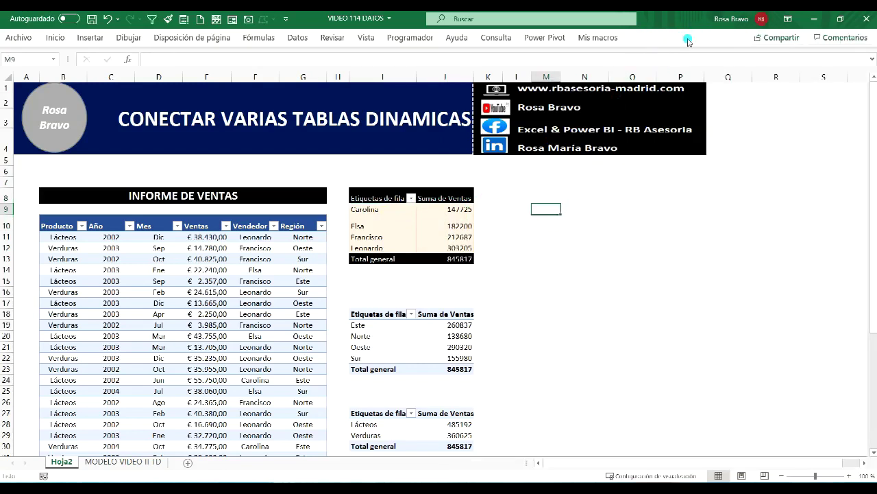
pyautogui.click(399, 226)
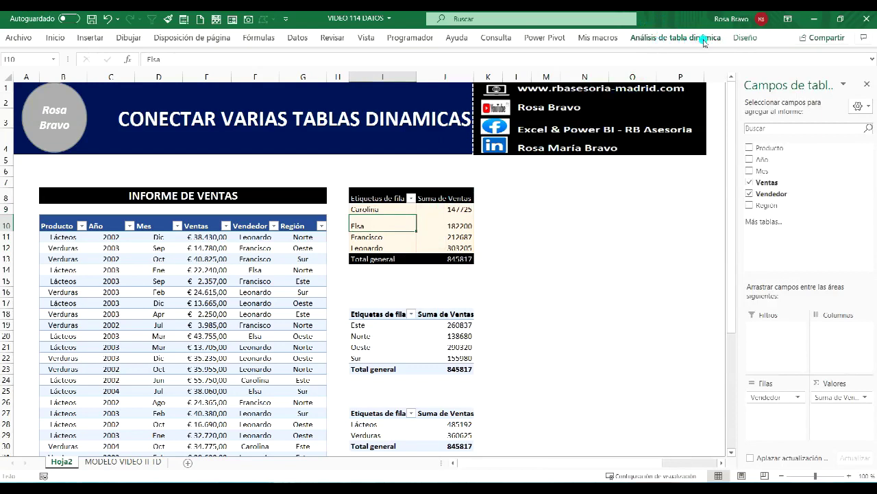
pyautogui.click(412, 337)
pyautogui.click(413, 425)
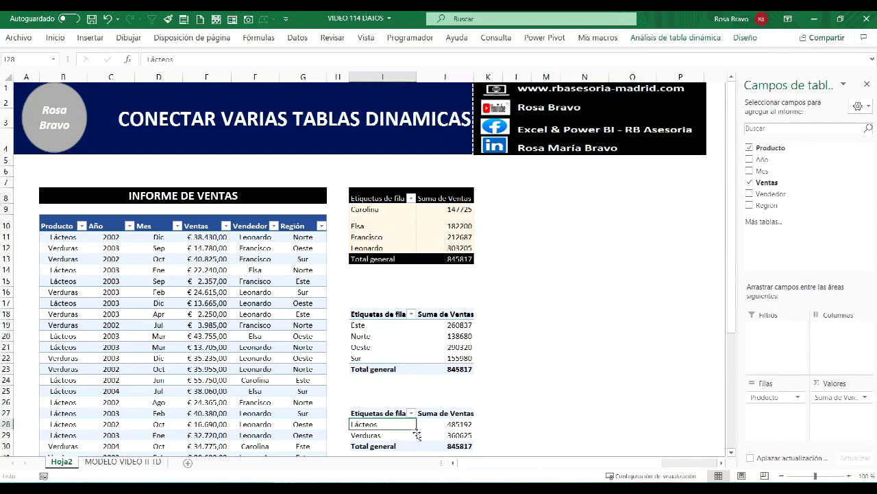
pyautogui.click(212, 335)
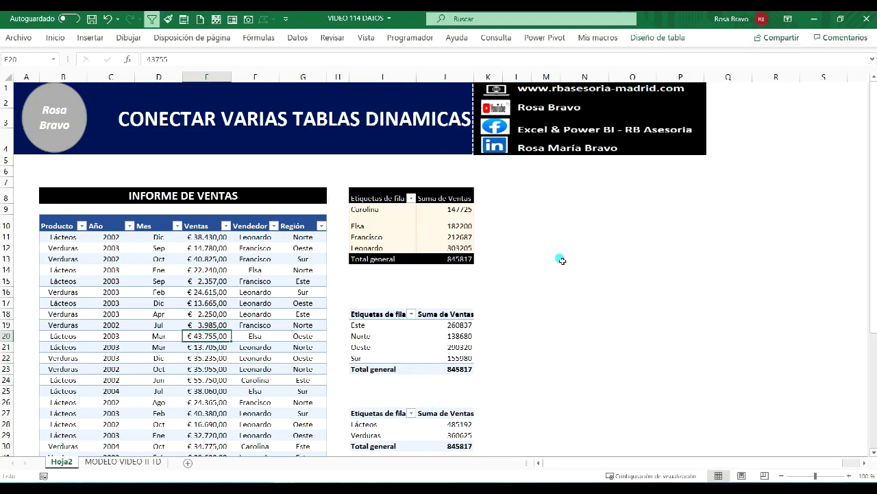
pyautogui.click(451, 228)
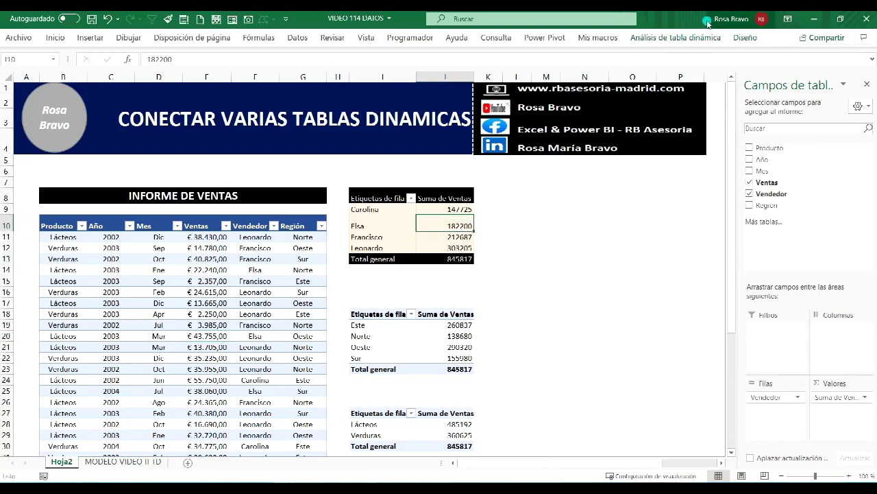
pyautogui.click(676, 38)
# Step: Apply a green medium pivot table style to the Región pivot
pyautogui.click(746, 38)
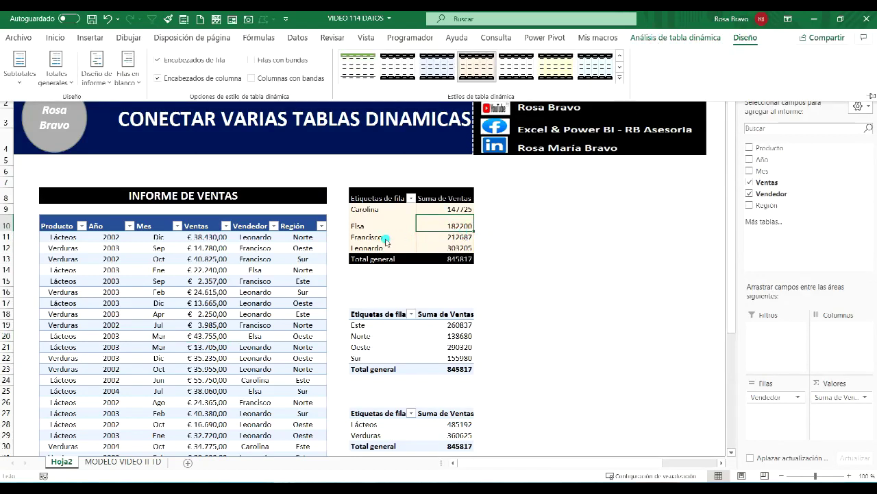
pyautogui.click(686, 39)
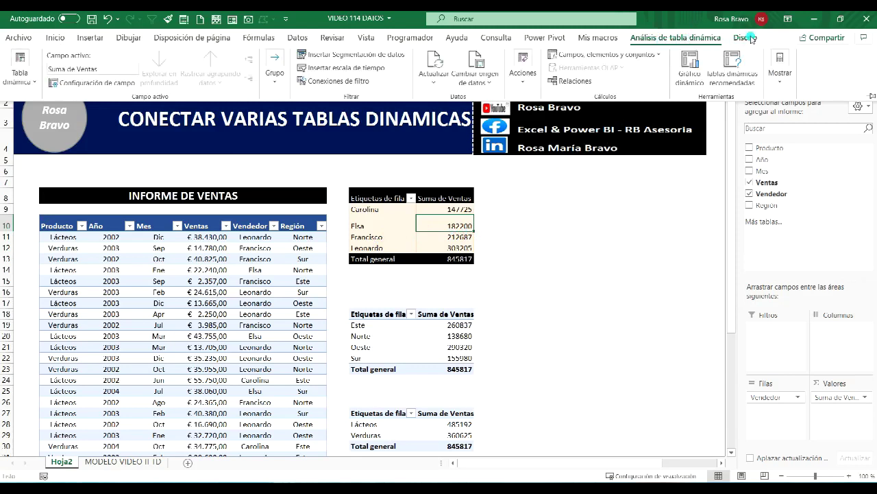
pyautogui.click(746, 38)
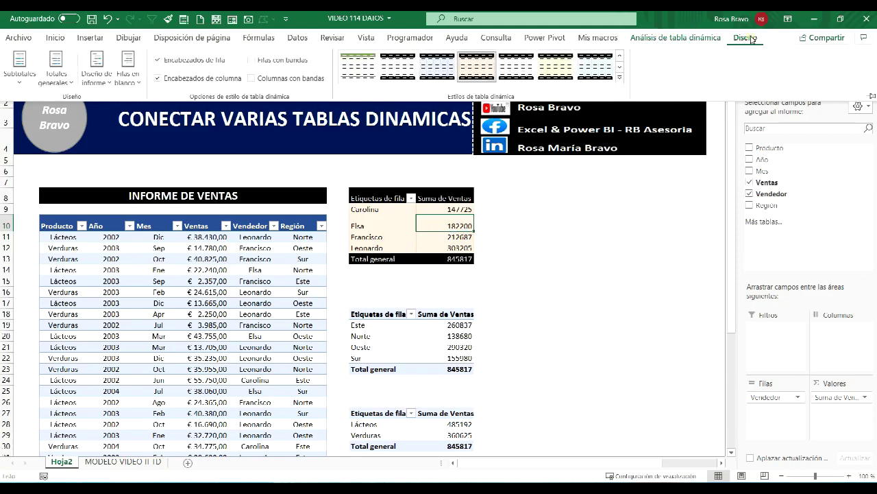
pyautogui.click(436, 327)
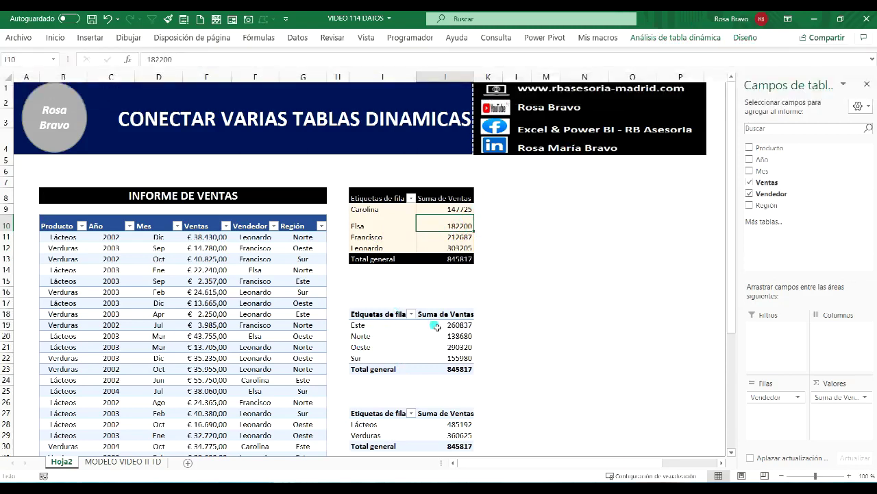
pyautogui.click(376, 338)
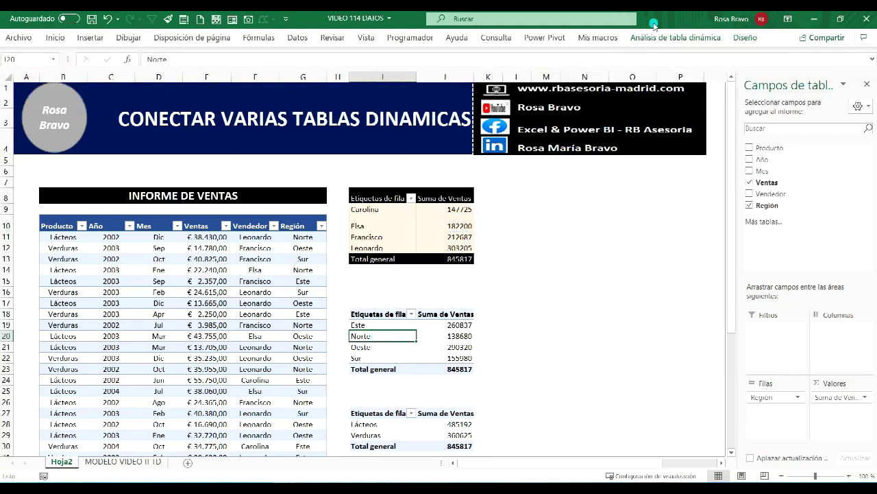
pyautogui.click(745, 38)
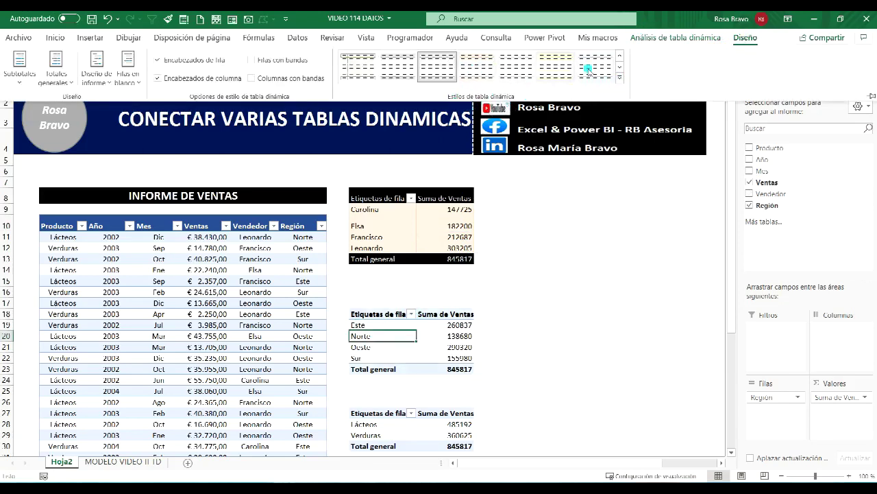
pyautogui.click(620, 78)
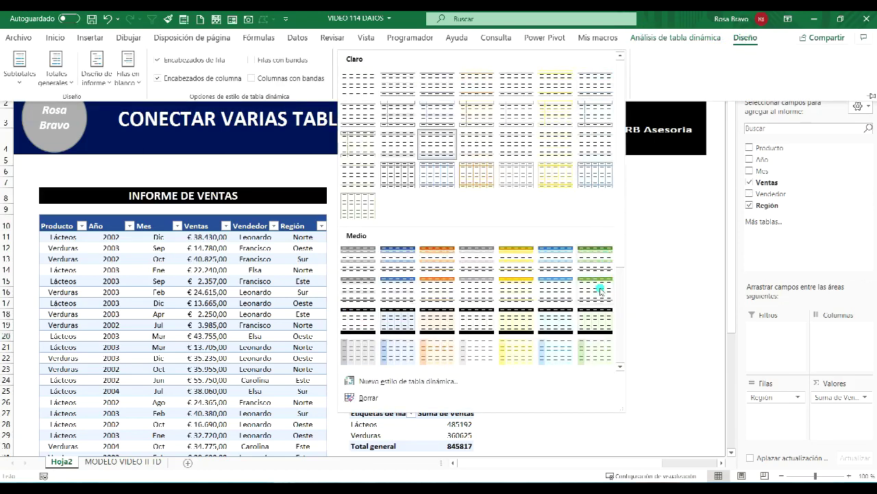
pyautogui.click(601, 321)
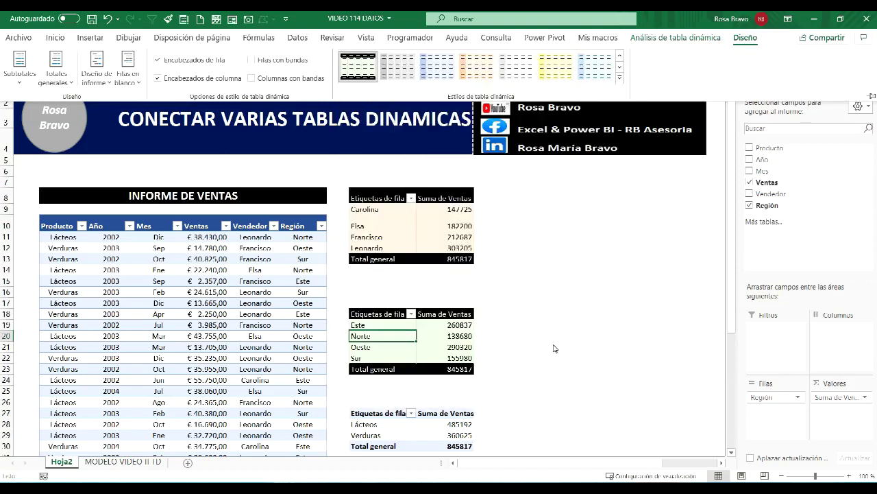
# Step: Apply a yellow medium style to the Producto pivot, then select sellers Carolina through Leonardo
pyautogui.click(378, 426)
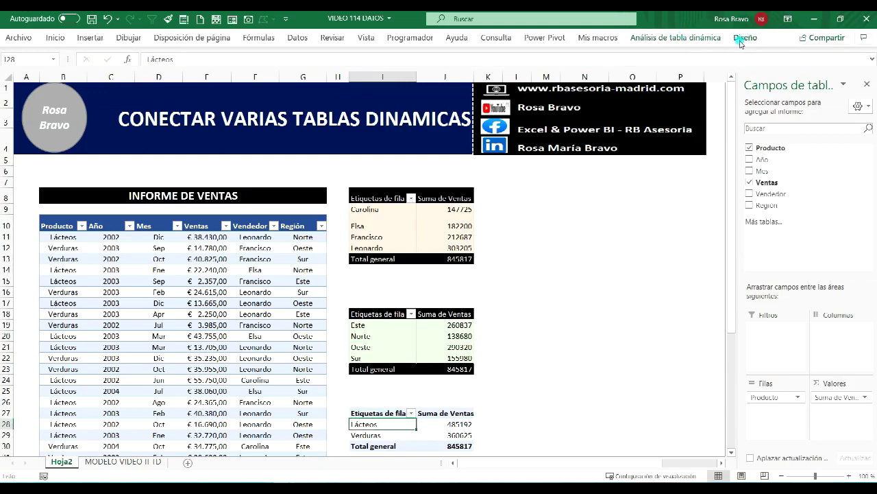
pyautogui.click(745, 39)
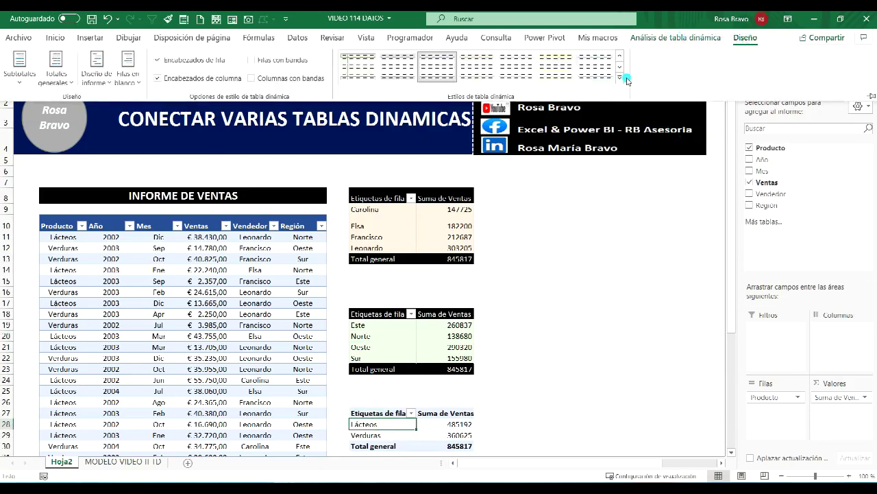
pyautogui.click(620, 78)
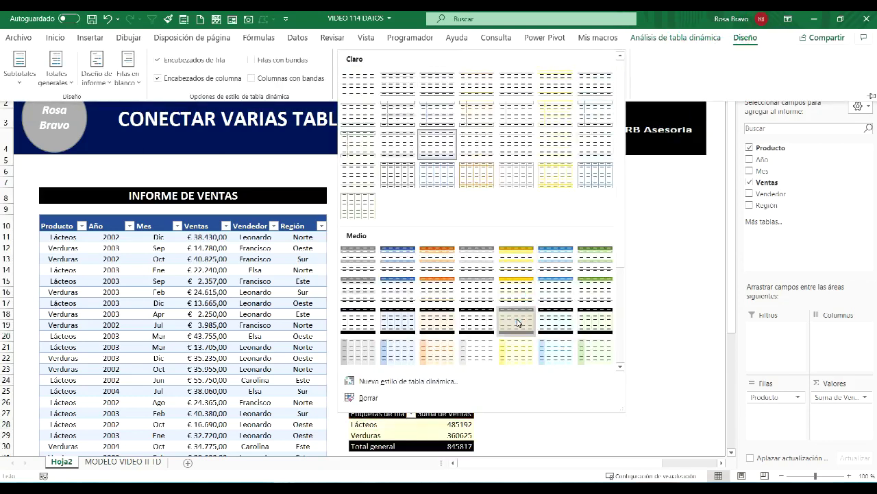
pyautogui.click(516, 320)
pyautogui.click(433, 228)
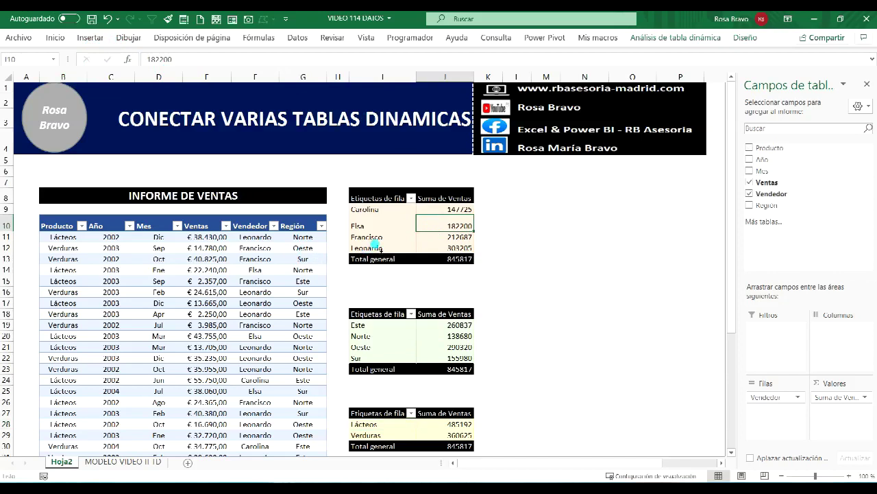
pyautogui.moveTo(365, 211); pyautogui.dragTo(434, 252)
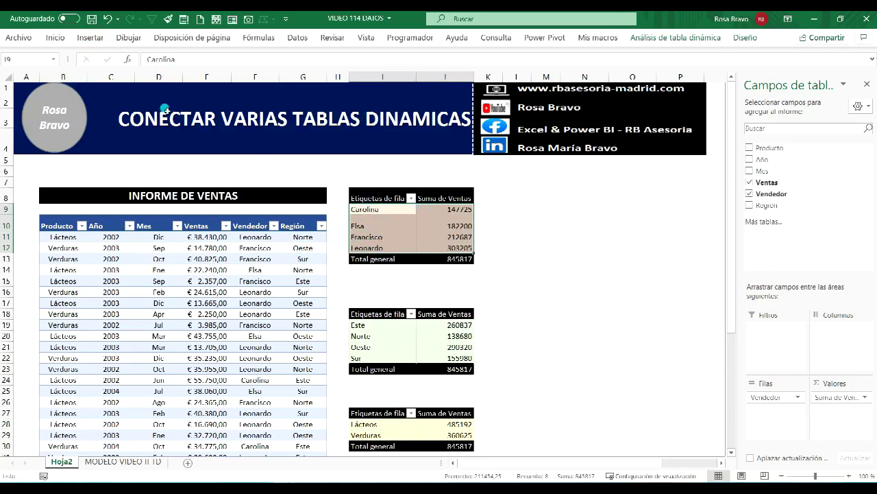
# Step: Insert a clustered column pivot chart of the seller pivot and place it beside the pivots
pyautogui.click(88, 39)
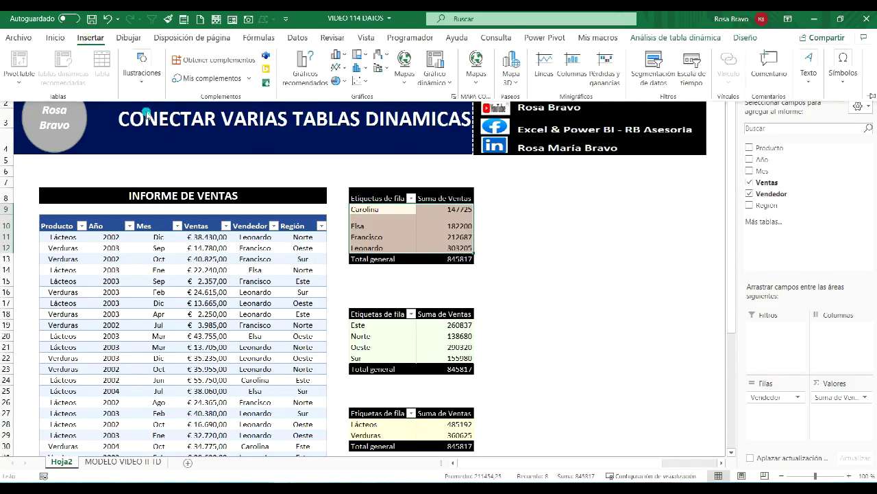
pyautogui.click(306, 79)
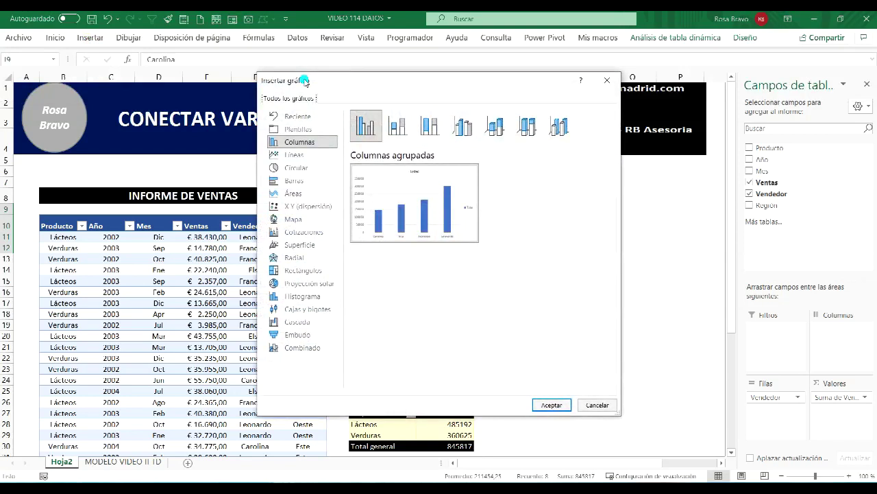
pyautogui.moveTo(405, 198)
pyautogui.click(551, 410)
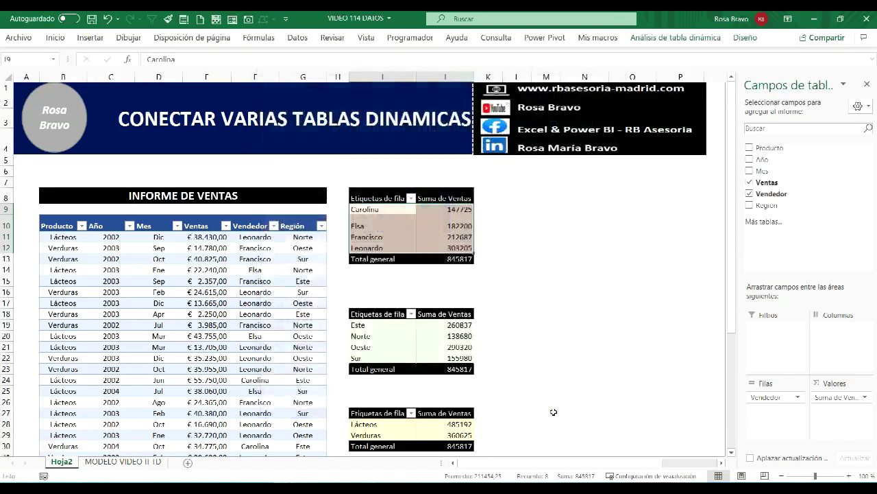
pyautogui.moveTo(417, 222)
pyautogui.mouseDown()
pyautogui.moveTo(665, 242)
pyautogui.moveTo(674, 302)
pyautogui.mouseUp()
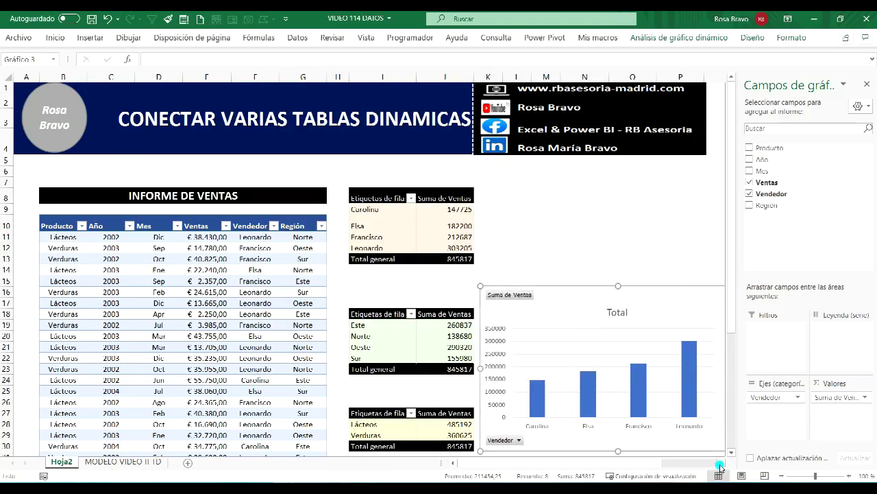
pyautogui.click(721, 462)
pyautogui.click(722, 463)
pyautogui.moveTo(685, 451); pyautogui.dragTo(581, 441)
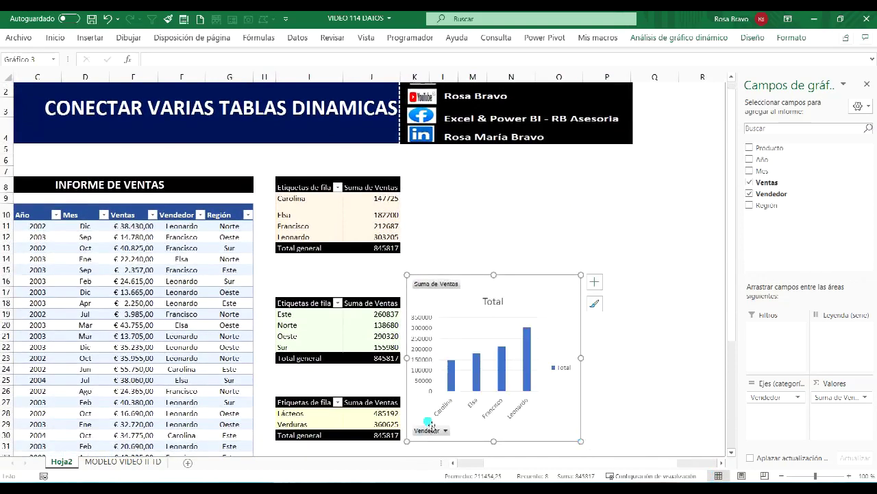
# Step: Hide the chart's field buttons, delete its title and legend, and deselect everything
pyautogui.rightClick(444, 284)
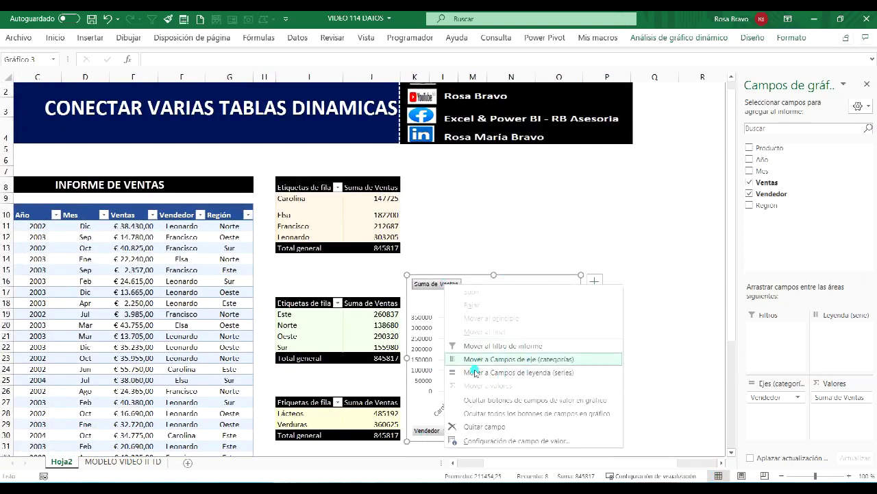
pyautogui.click(483, 412)
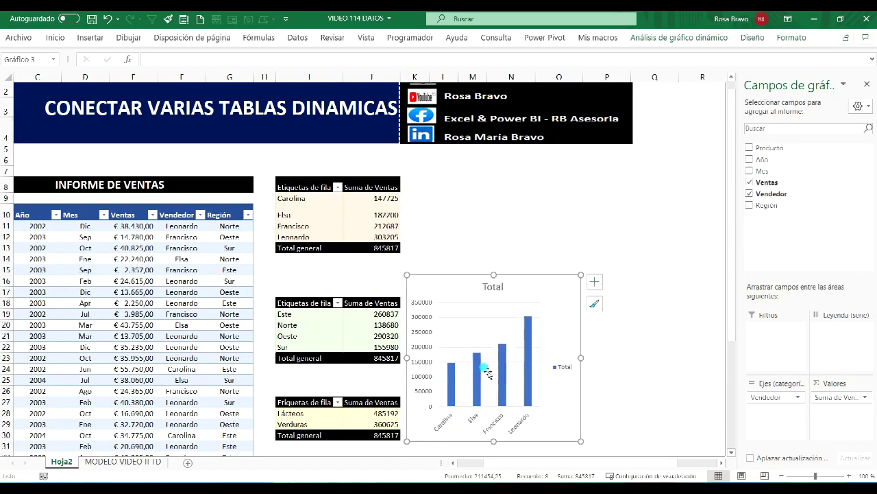
pyautogui.click(491, 288)
pyautogui.press('Delete')
pyautogui.click(562, 358)
pyautogui.press('Delete')
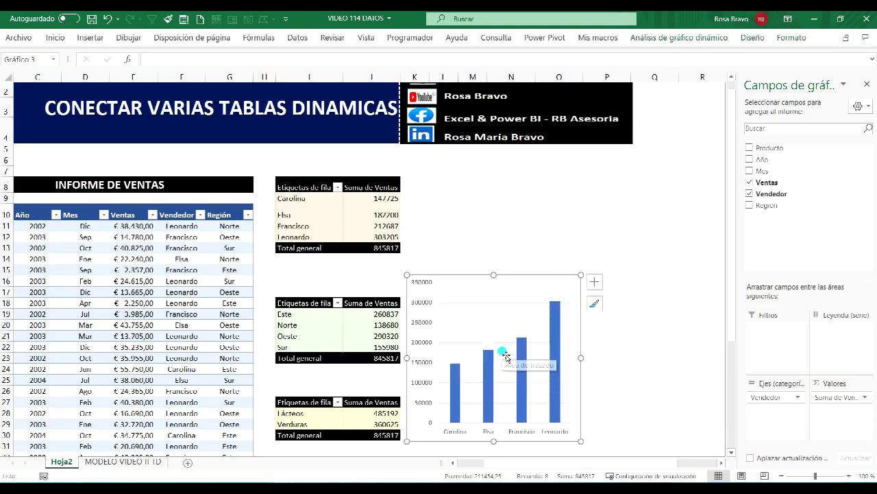
pyautogui.click(387, 217)
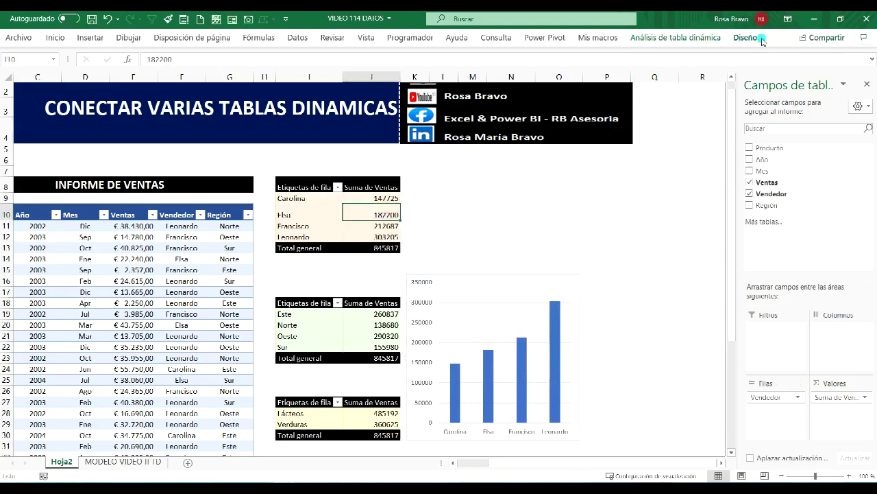
pyautogui.click(492, 218)
# Step: Give the Ventas per Vendedor pivot chart the dark style, with blue columns on black
pyautogui.click(491, 218)
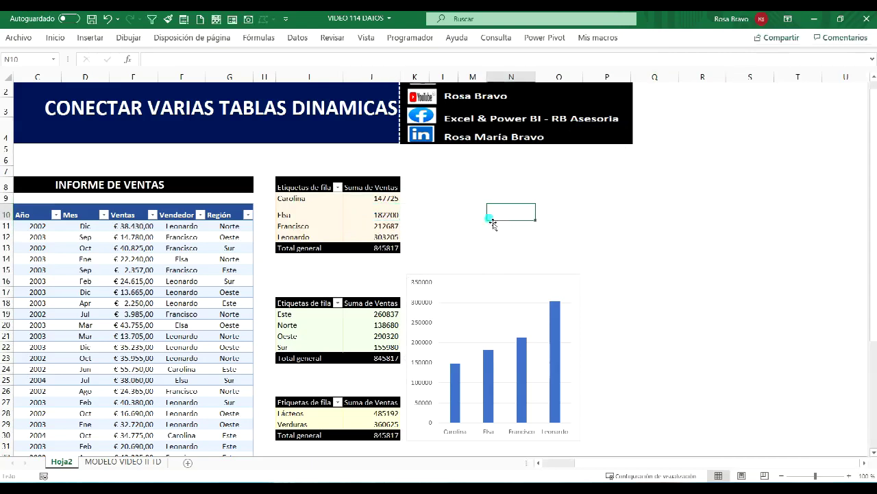
pyautogui.click(497, 281)
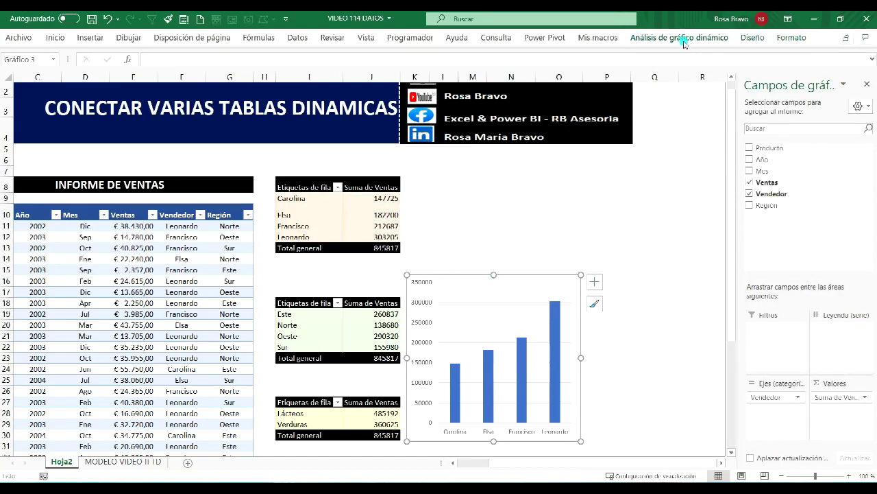
pyautogui.click(753, 38)
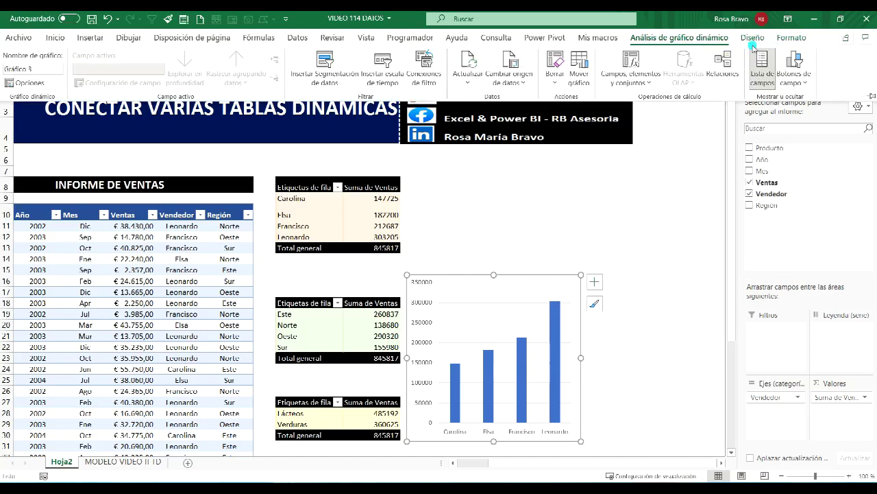
pyautogui.click(790, 38)
pyautogui.click(752, 39)
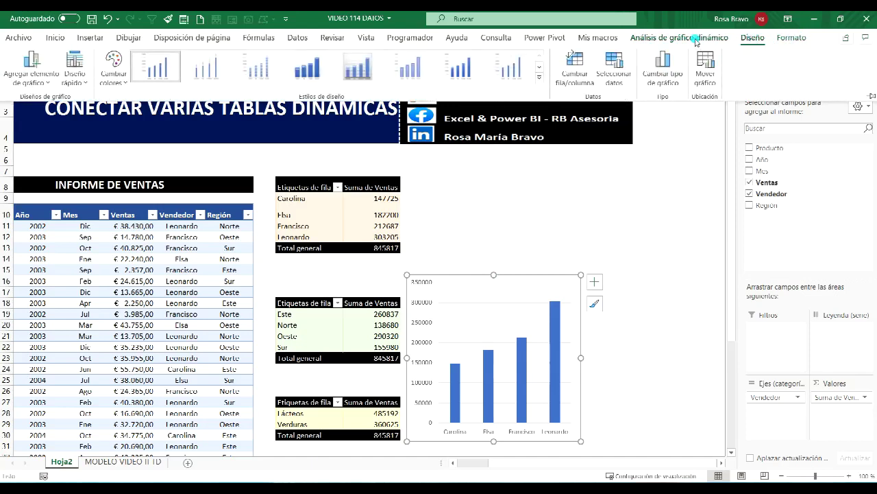
pyautogui.click(696, 40)
pyautogui.click(752, 38)
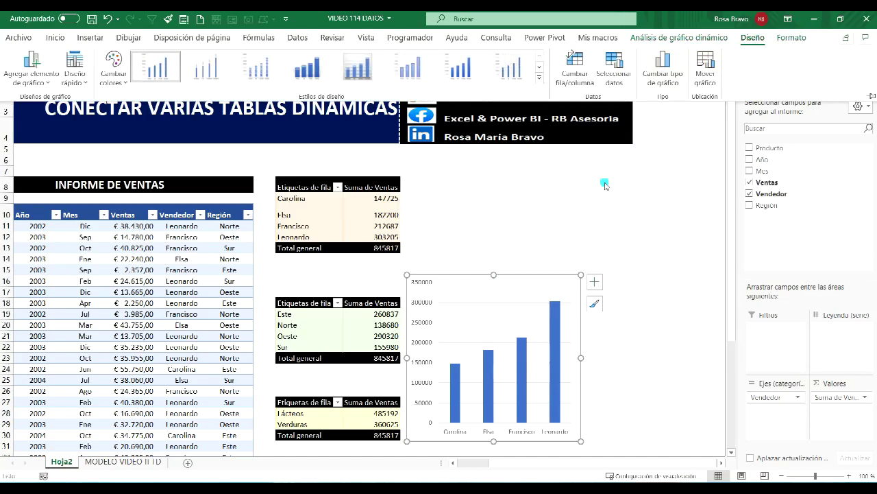
pyautogui.click(540, 81)
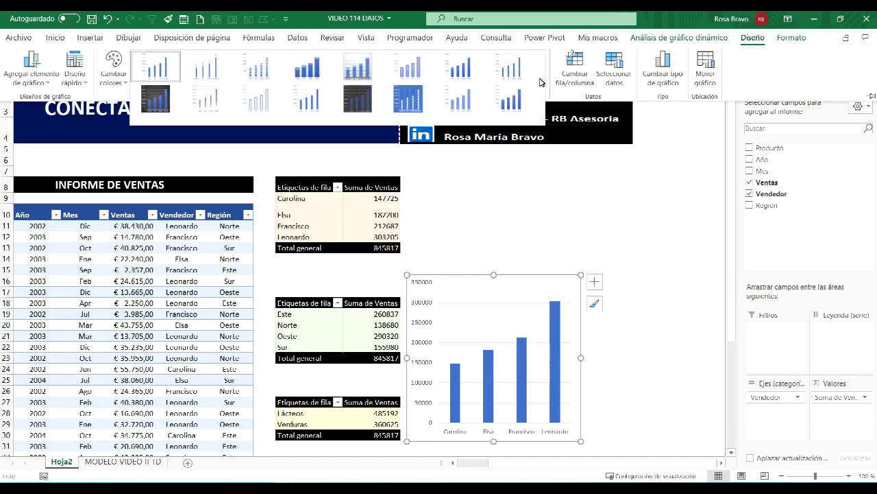
pyautogui.click(153, 103)
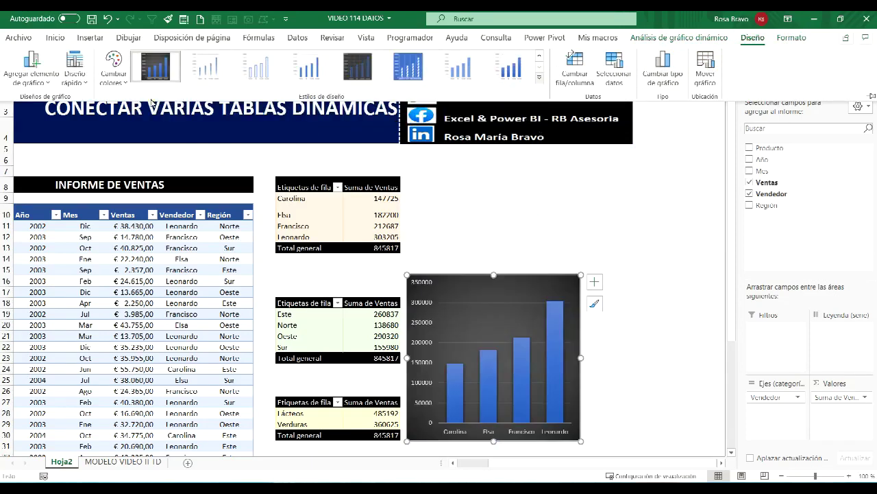
pyautogui.click(533, 218)
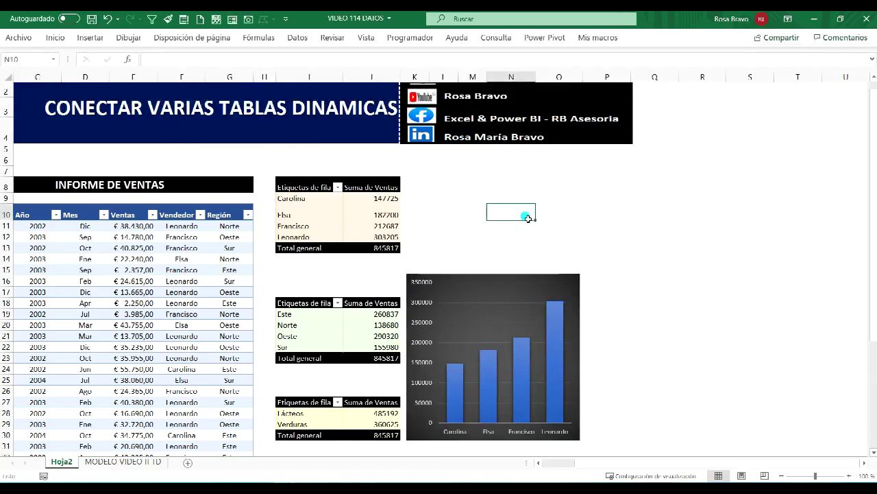
pyautogui.click(377, 215)
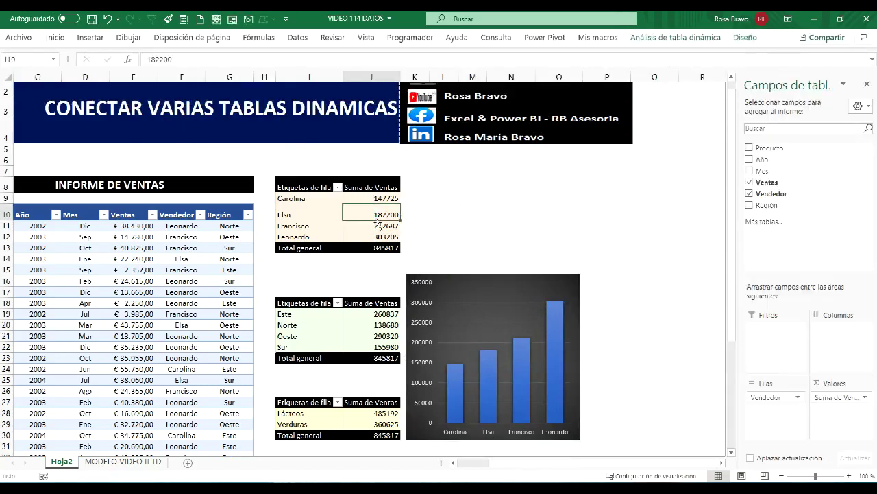
pyautogui.click(340, 329)
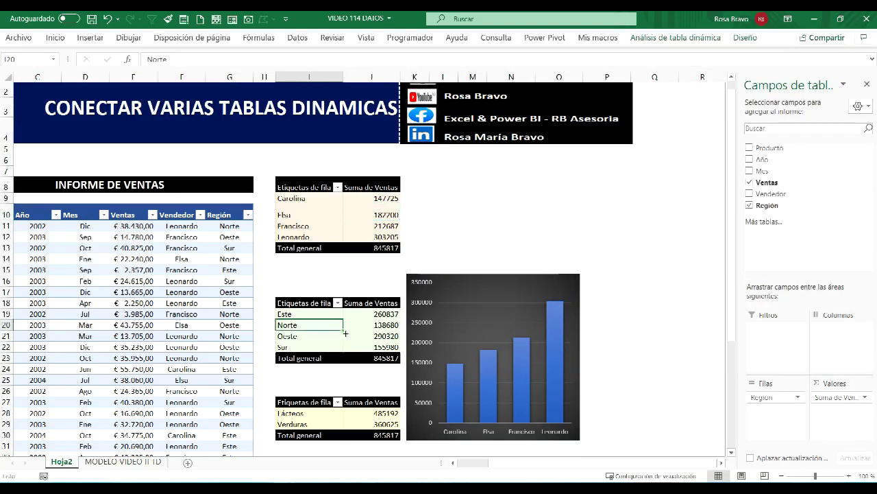
pyautogui.click(359, 418)
pyautogui.click(499, 285)
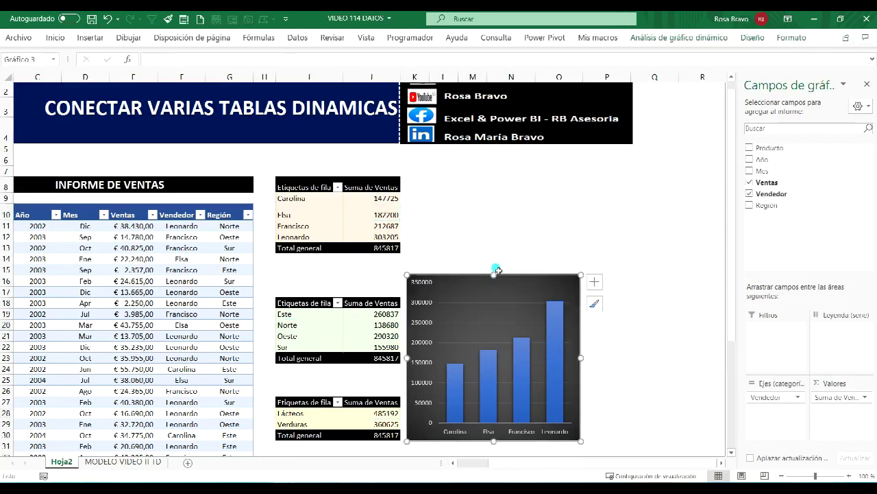
pyautogui.click(478, 200)
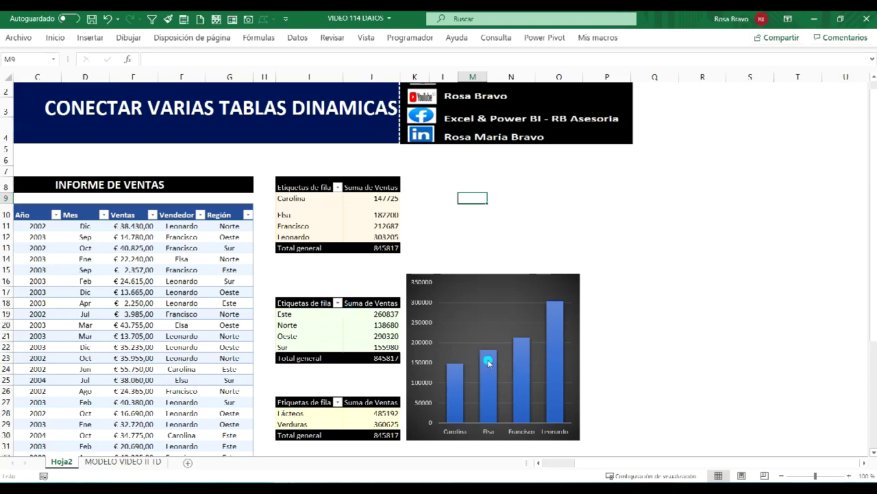
pyautogui.moveTo(494, 351)
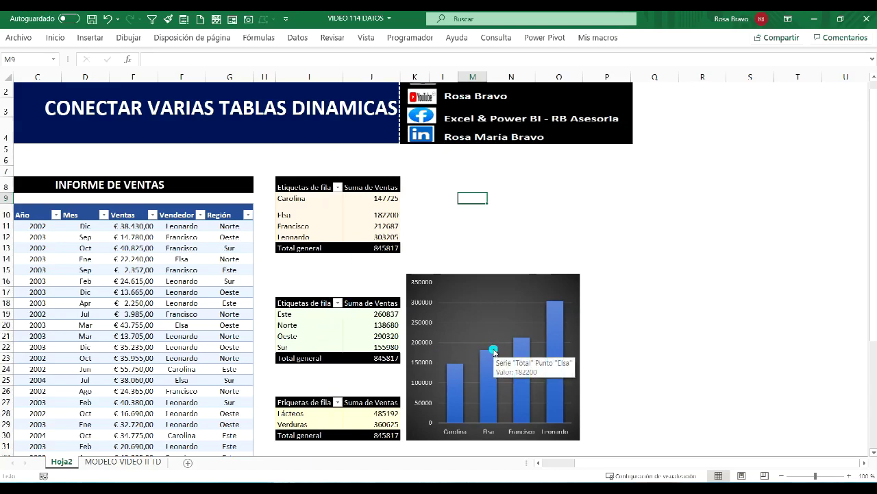
pyautogui.click(364, 216)
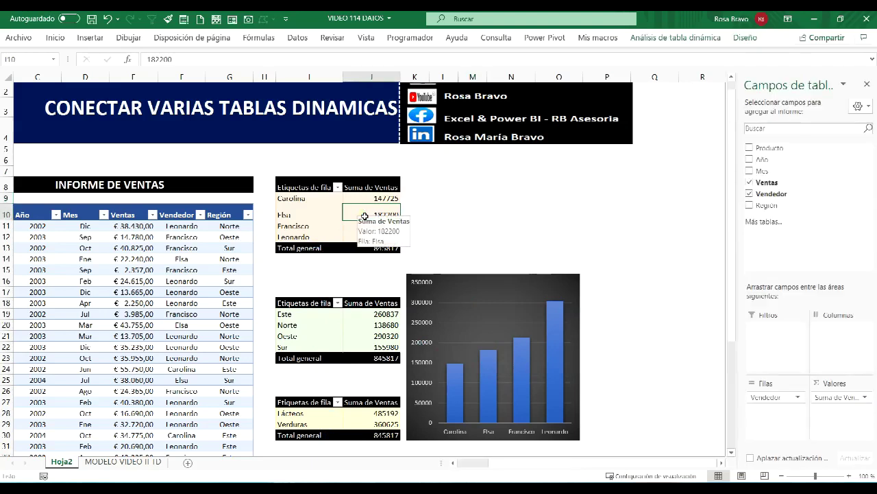
# Step: Insert an Año slicer for the pivot and place it beside the first pivot table
pyautogui.click(674, 36)
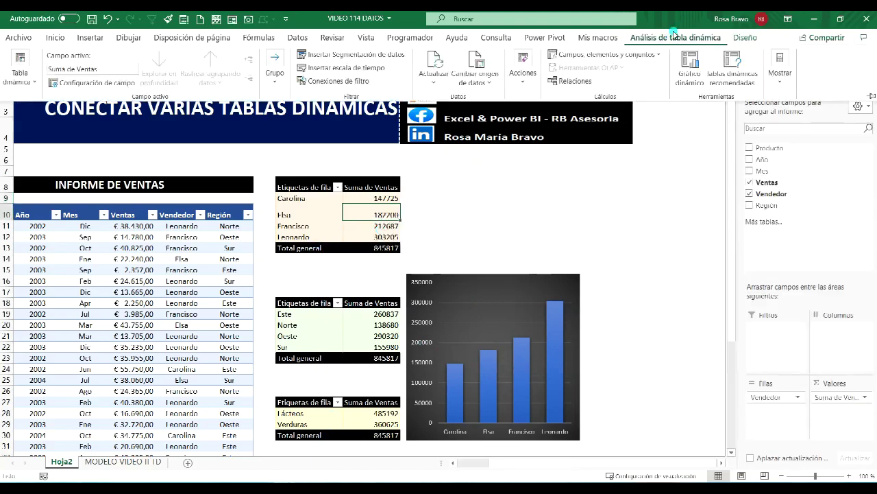
pyautogui.click(332, 55)
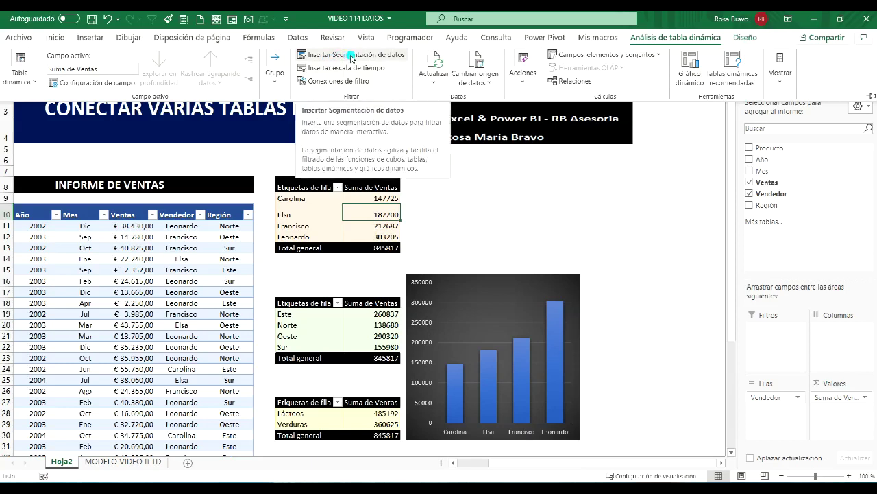
pyautogui.click(350, 57)
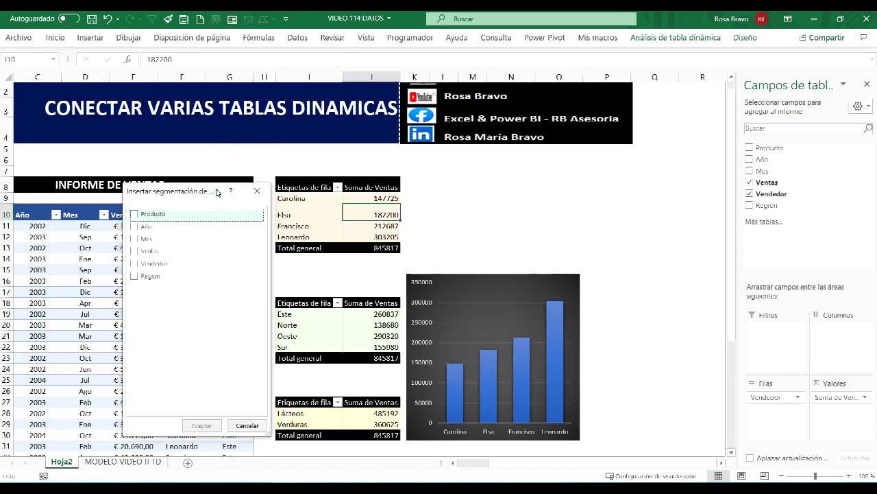
pyautogui.moveTo(217, 192); pyautogui.dragTo(206, 168)
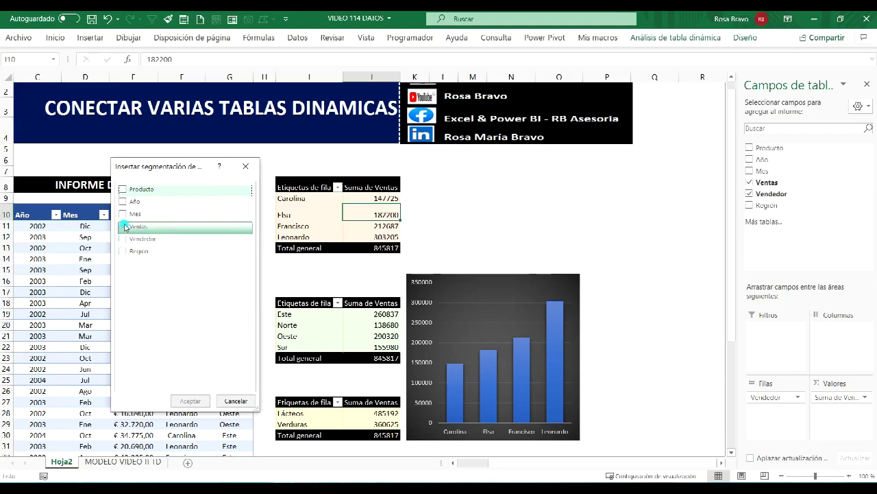
pyautogui.click(122, 201)
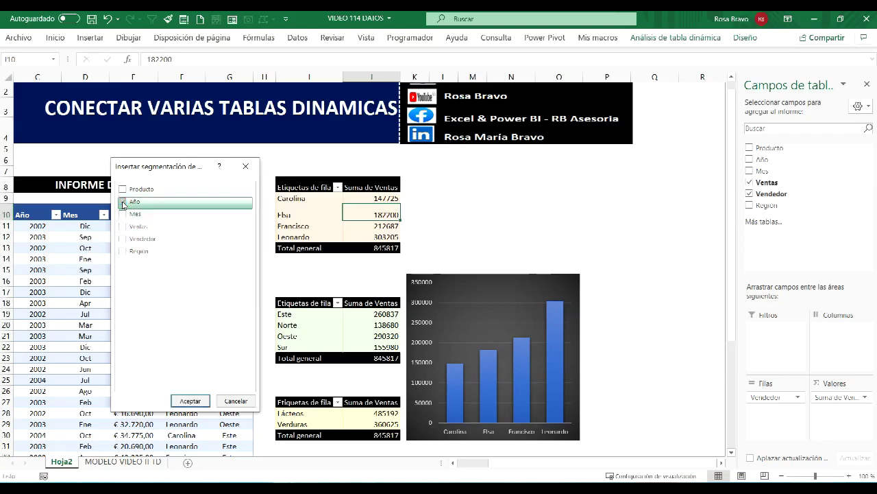
pyautogui.click(190, 400)
pyautogui.moveTo(372, 211); pyautogui.dragTo(460, 193)
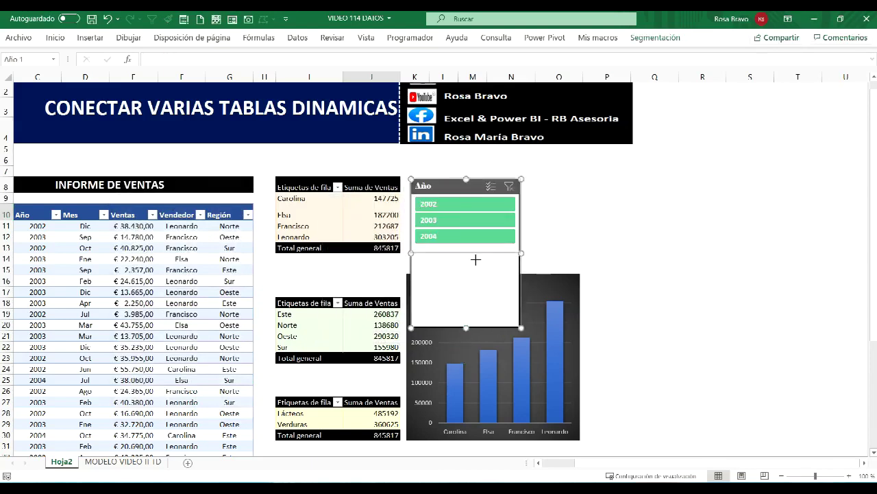
pyautogui.moveTo(464, 341); pyautogui.dragTo(475, 252)
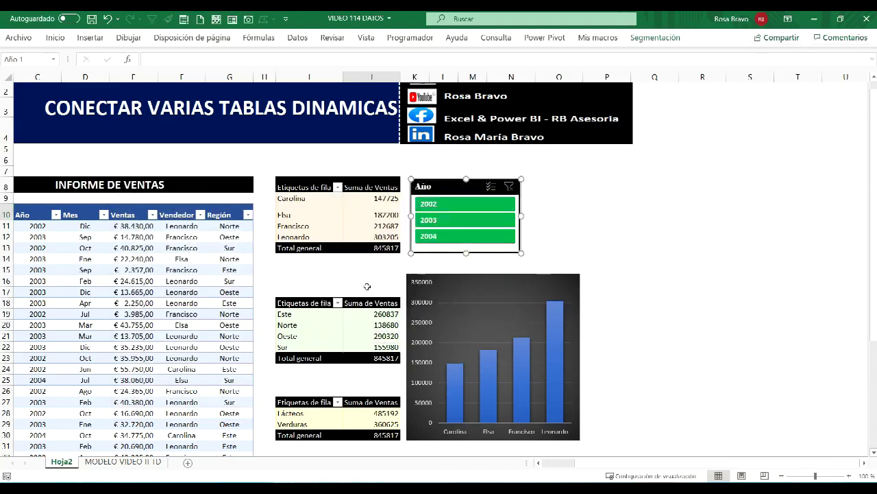
pyautogui.click(56, 215)
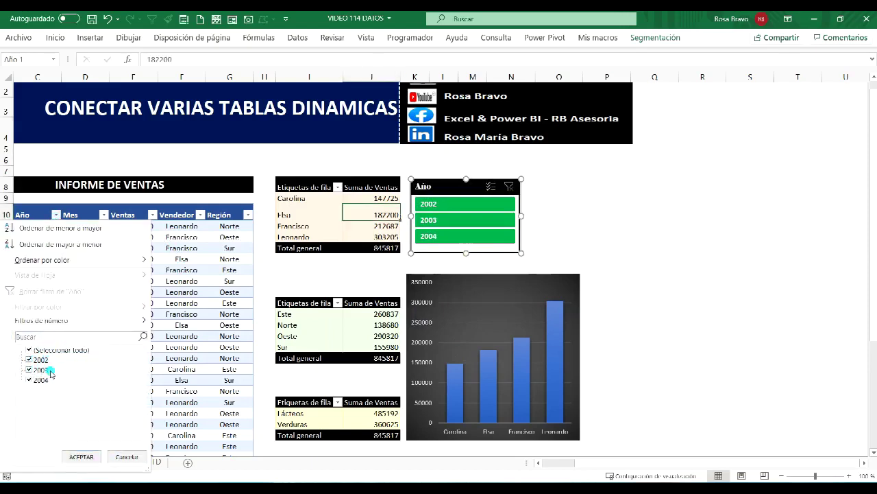
pyautogui.click(127, 456)
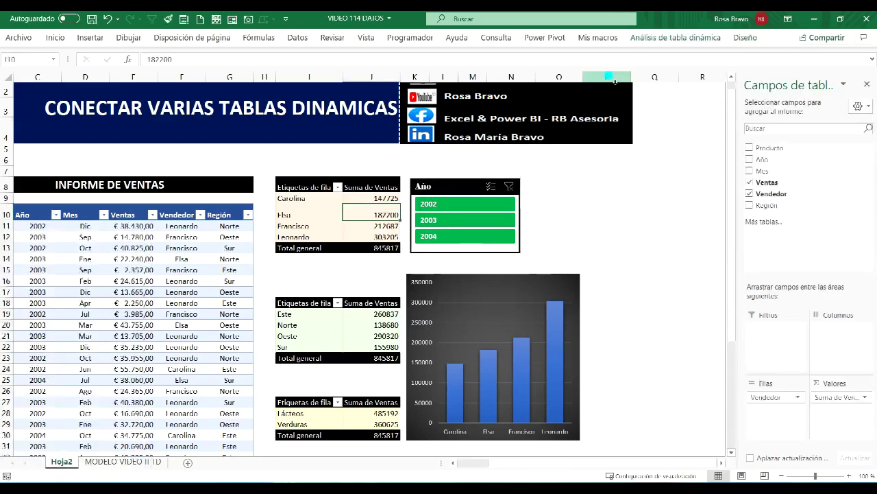
pyautogui.click(473, 195)
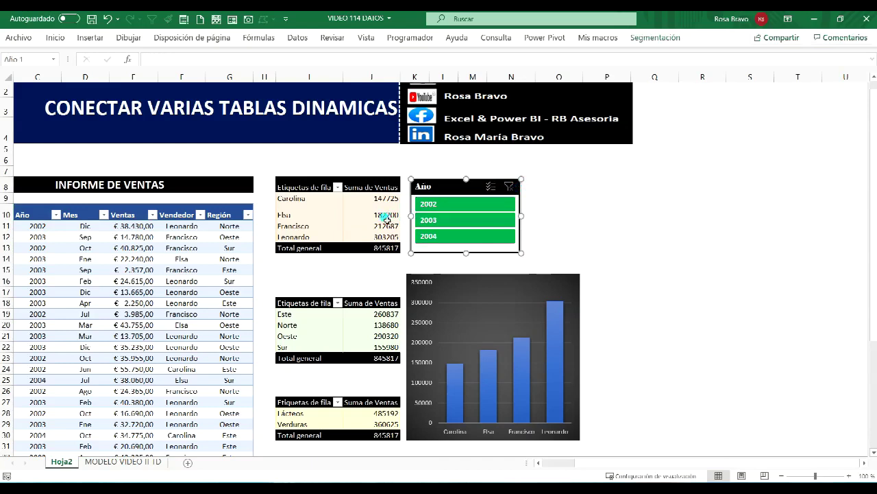
pyautogui.click(356, 213)
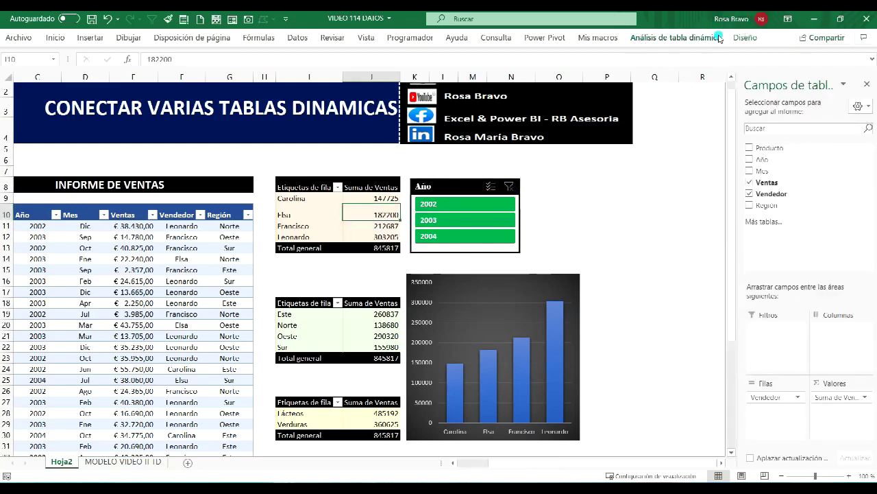
pyautogui.click(499, 280)
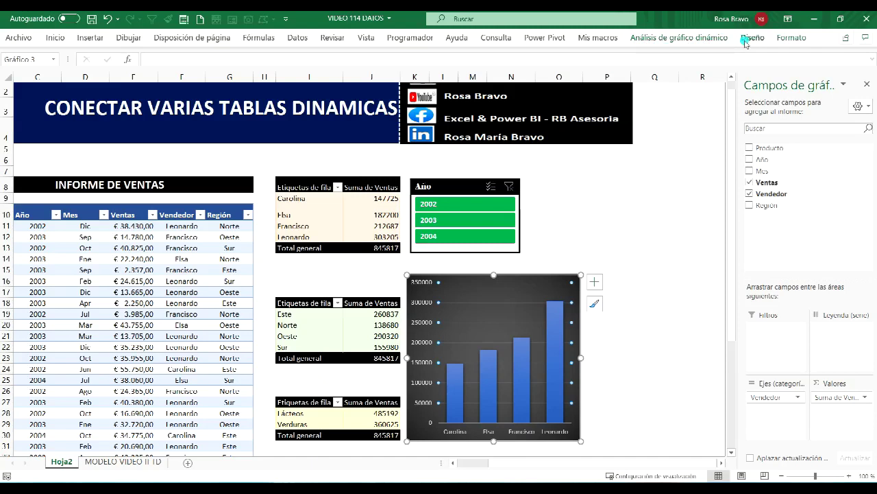
pyautogui.click(465, 195)
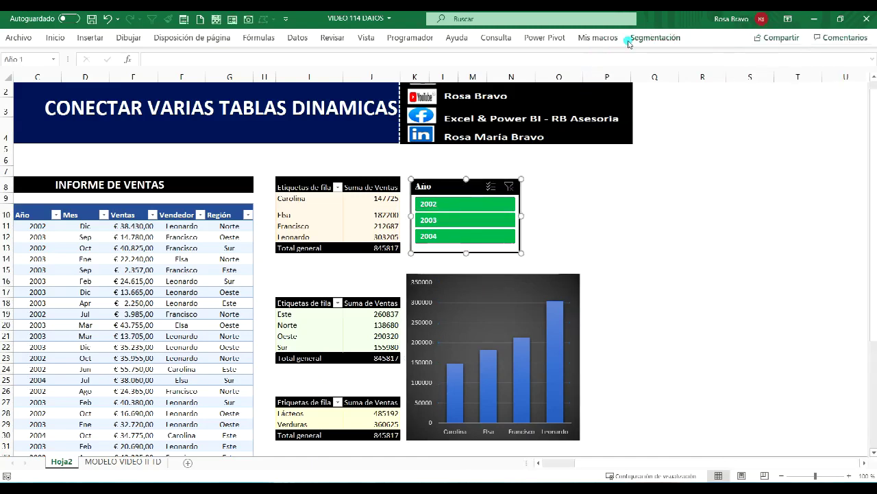
# Step: Adjust the Año slicer's button height and columns so 2002, 2003 and 2004 sit in one row
pyautogui.click(669, 39)
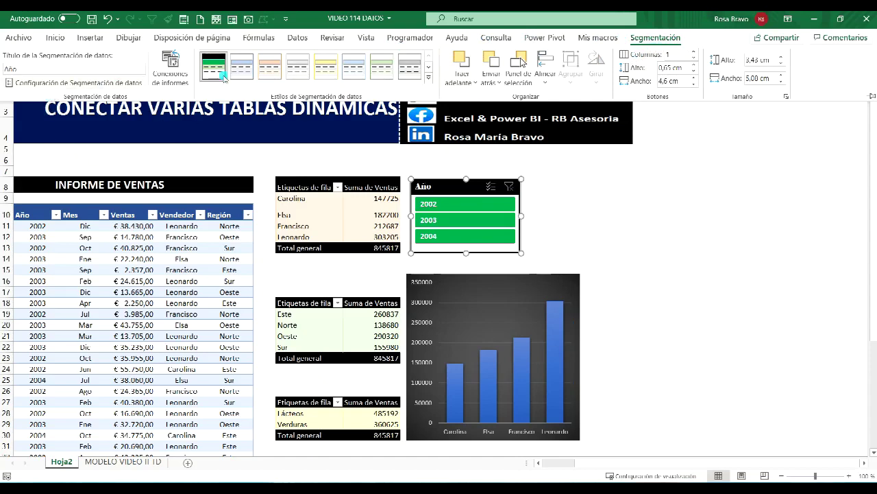
pyautogui.doubleClick(668, 67)
pyautogui.click(669, 68)
pyautogui.click(694, 51)
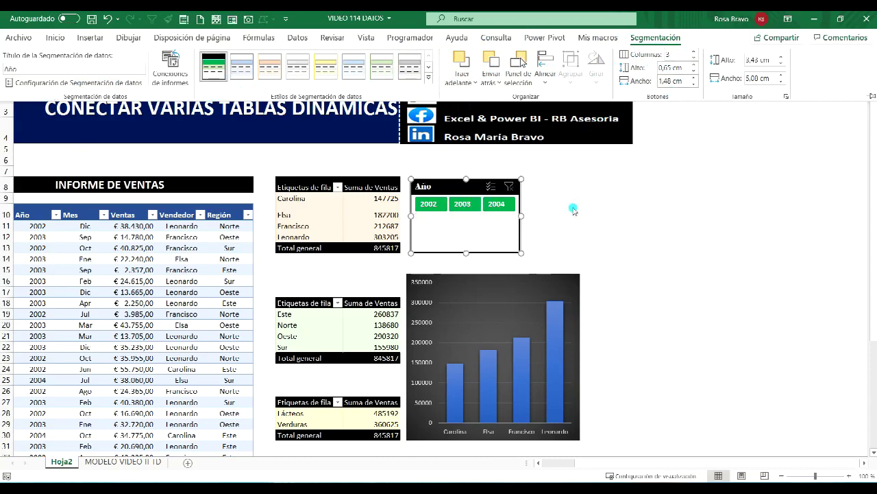
pyautogui.click(524, 216)
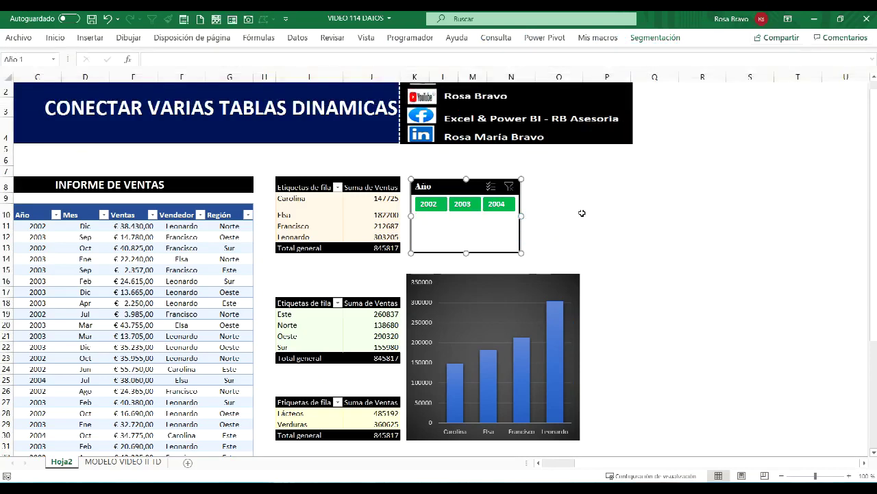
# Step: Widen and flatten the Año slicer, then move the pivot chart up directly beneath it
pyautogui.moveTo(523, 216); pyautogui.dragTo(581, 216)
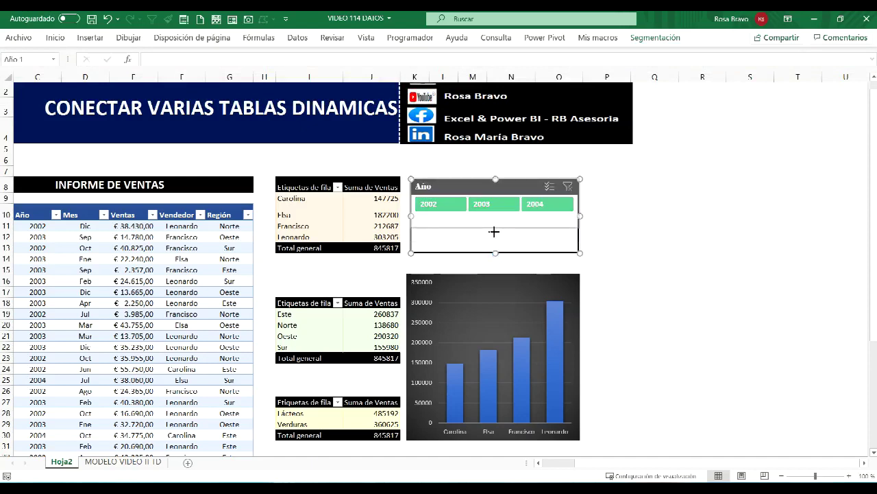
pyautogui.moveTo(499, 253); pyautogui.dragTo(495, 223)
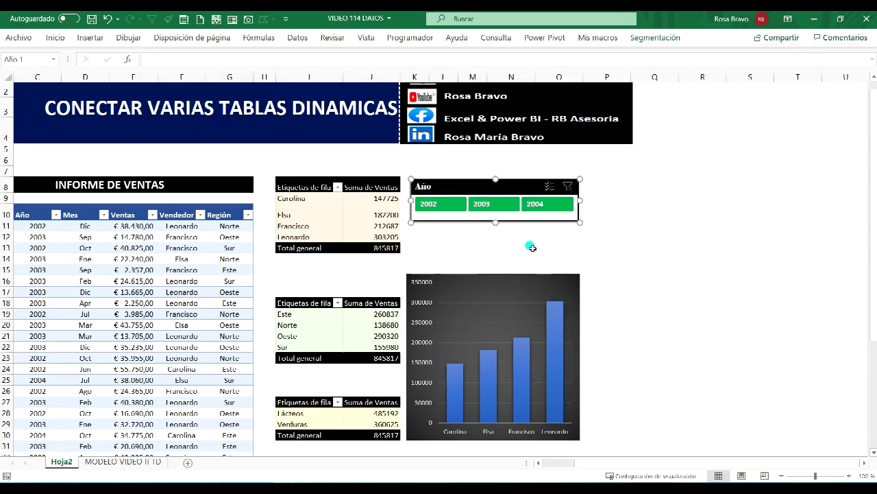
pyautogui.click(531, 247)
pyautogui.moveTo(503, 284); pyautogui.dragTo(502, 240)
pyautogui.click(634, 184)
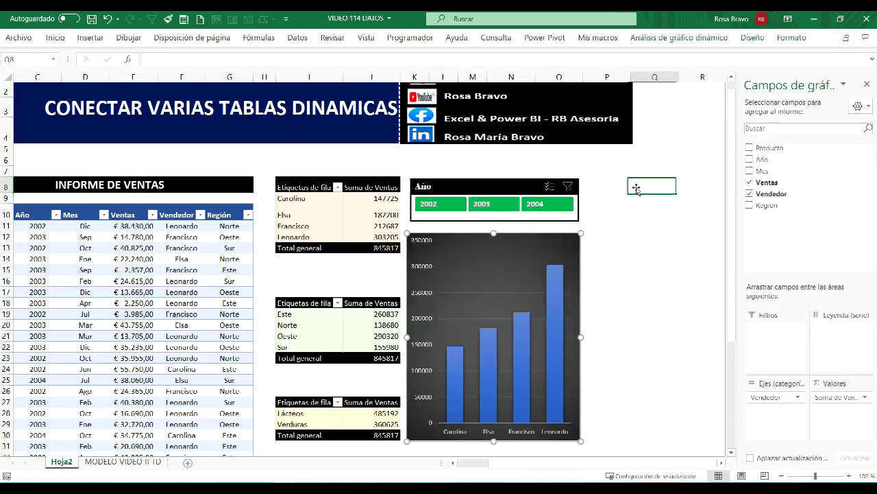
# Step: Switch the Año slicer between 2003, 2004 and 2002, ending on 2002 with the seller total 401775
pyautogui.click(488, 194)
pyautogui.click(480, 207)
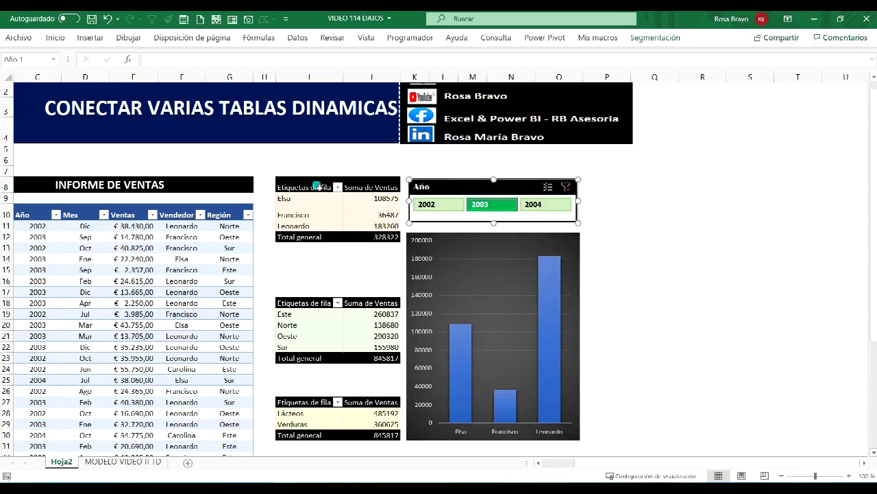
pyautogui.click(546, 205)
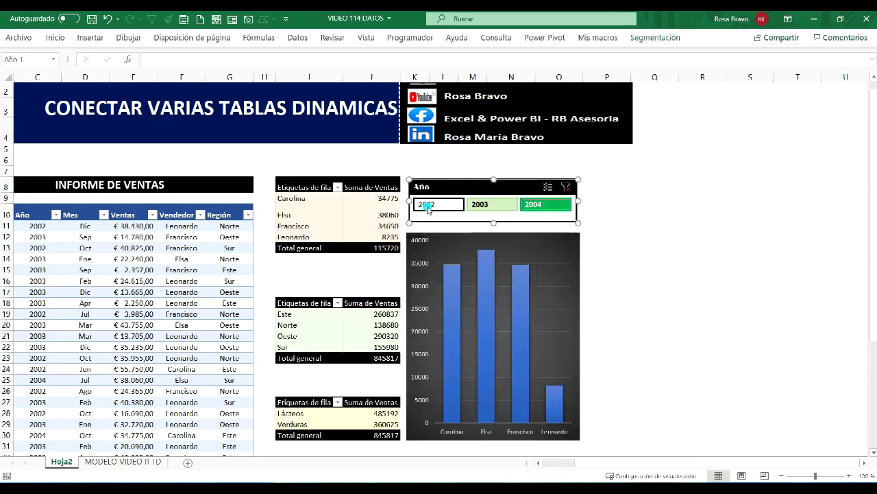
pyautogui.click(427, 206)
pyautogui.click(484, 206)
pyautogui.click(545, 205)
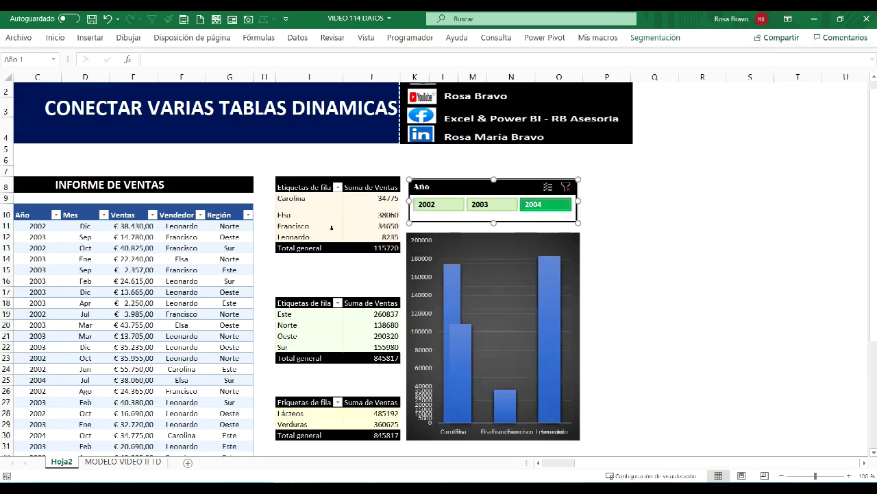
pyautogui.click(340, 205)
pyautogui.click(483, 205)
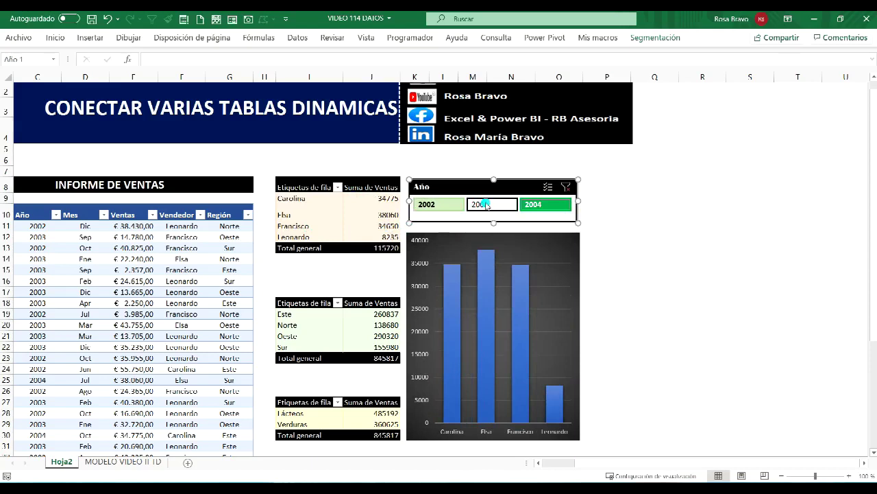
pyautogui.click(443, 204)
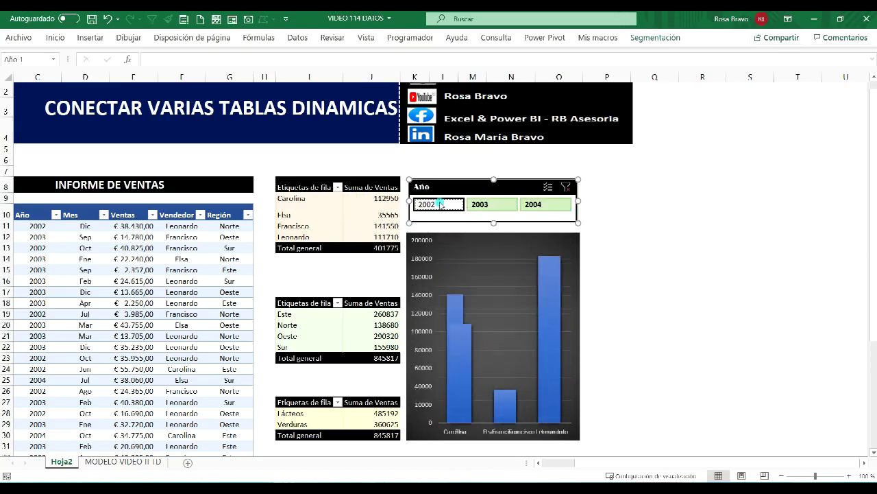
pyautogui.click(534, 204)
pyautogui.click(330, 219)
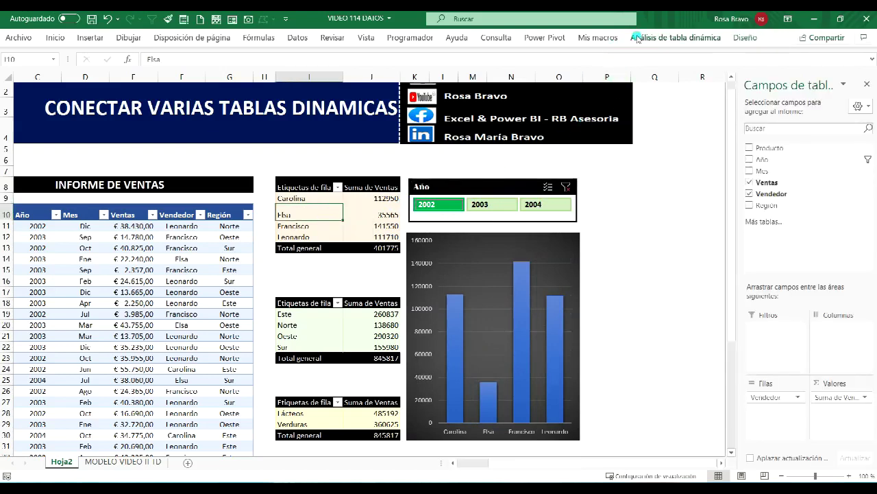
pyautogui.click(657, 37)
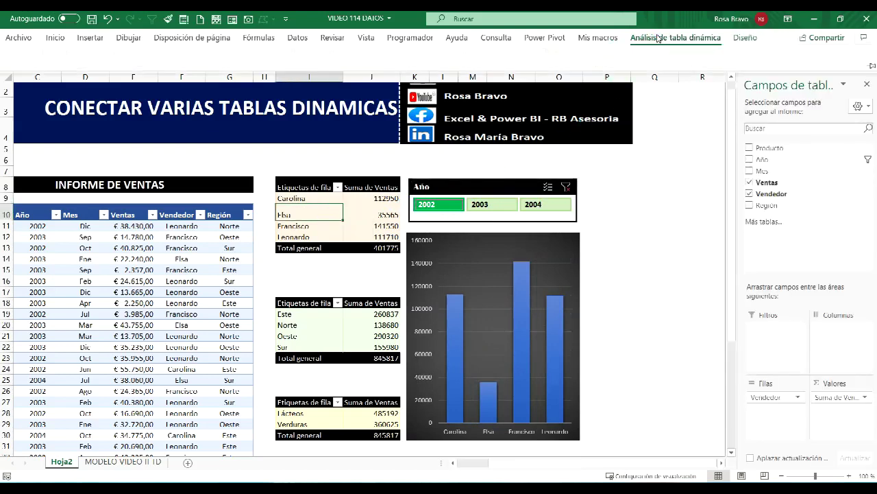
pyautogui.click(747, 39)
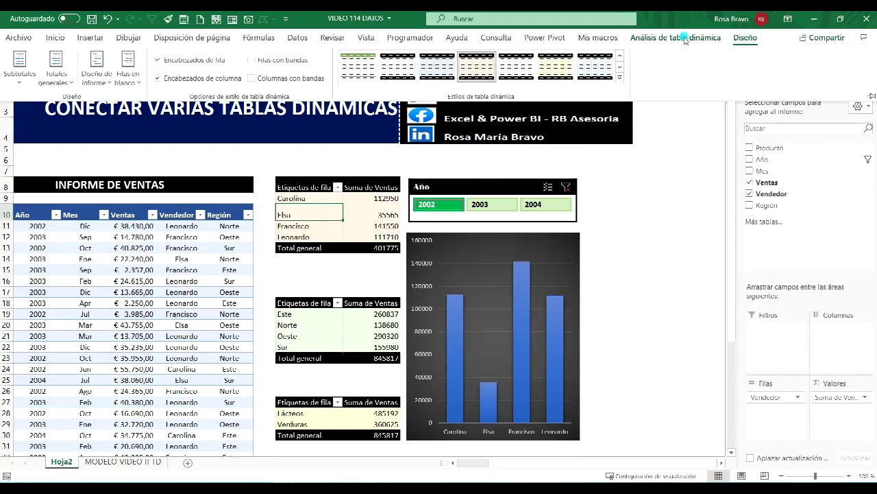
pyautogui.click(686, 38)
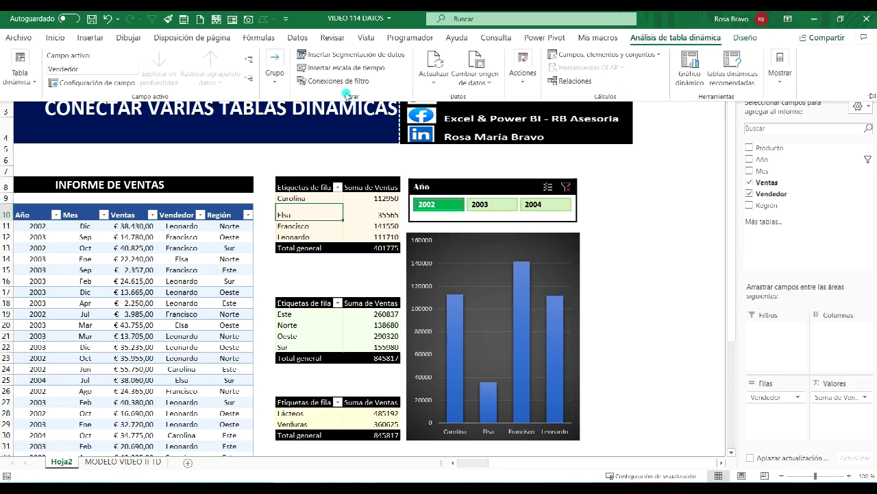
pyautogui.click(343, 55)
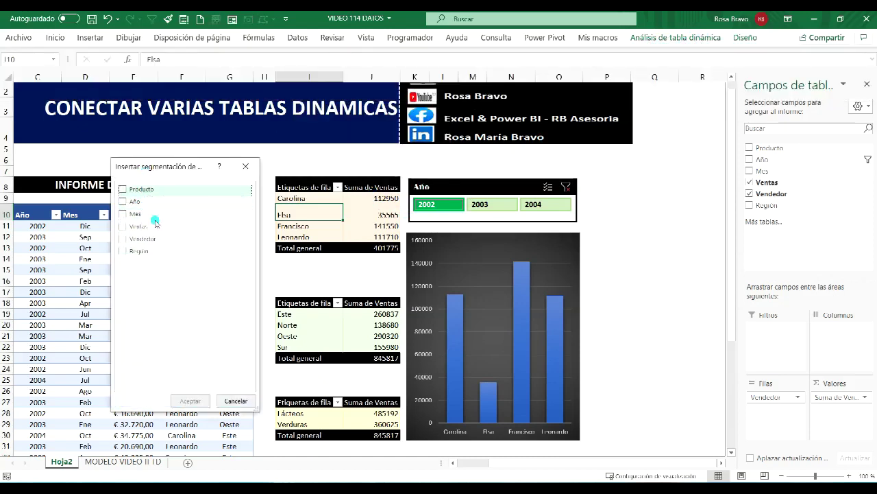
pyautogui.click(235, 400)
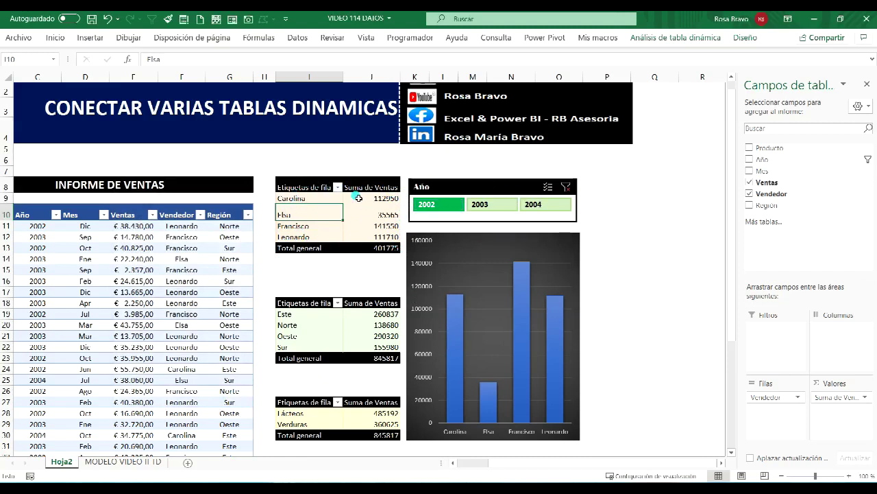
# Step: Filter the slicer to 2004 and check the pivots: seller total 115720, region and product still 845817
pyautogui.click(491, 205)
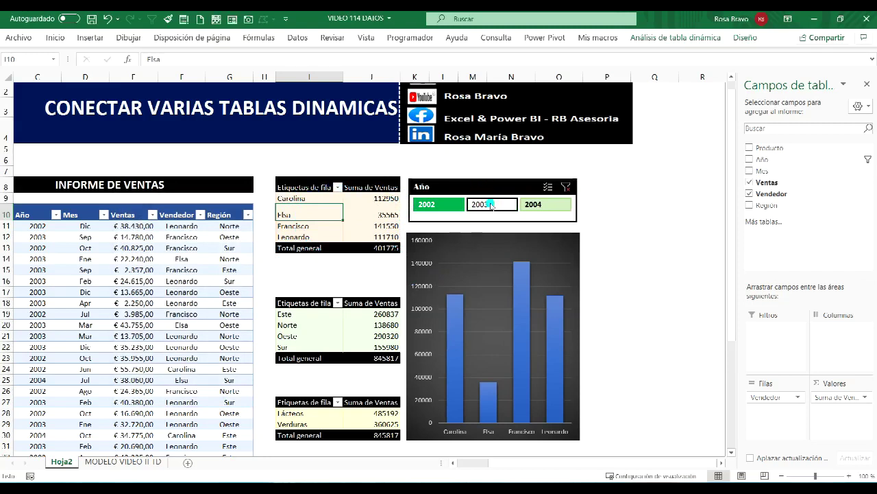
pyautogui.click(553, 205)
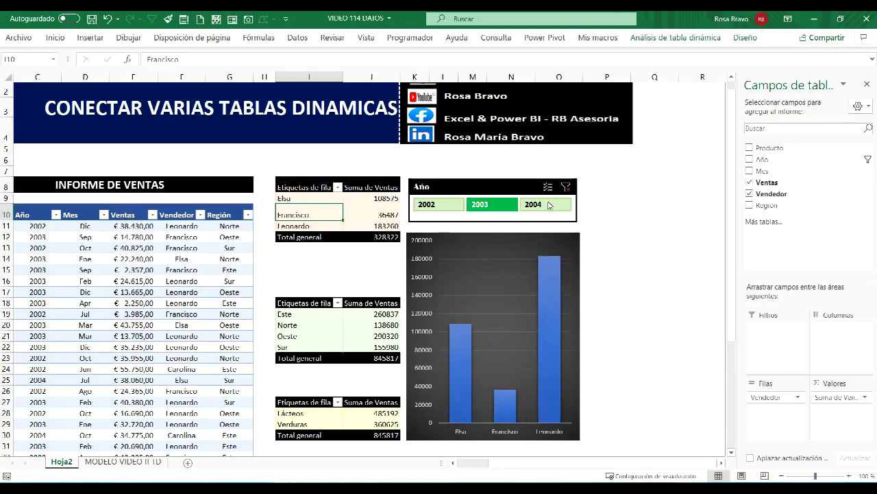
pyautogui.click(426, 204)
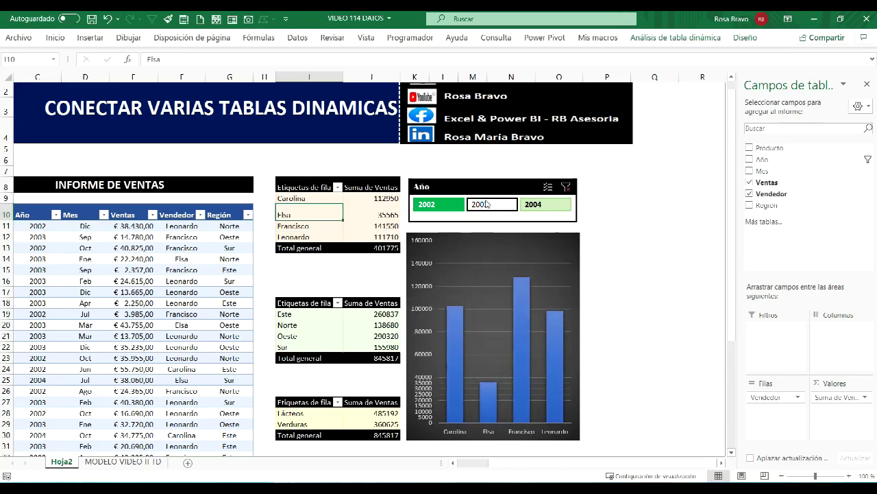
pyautogui.click(491, 204)
pyautogui.click(538, 206)
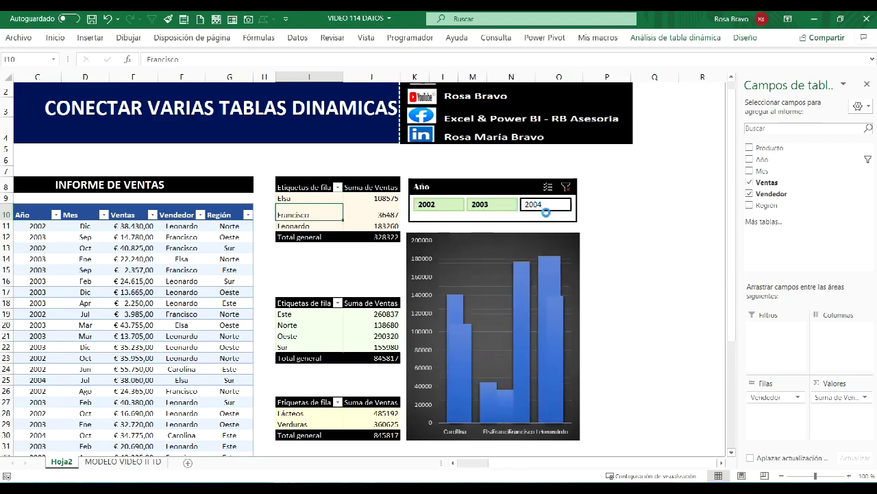
pyautogui.click(292, 186)
pyautogui.moveTo(292, 186); pyautogui.dragTo(366, 248)
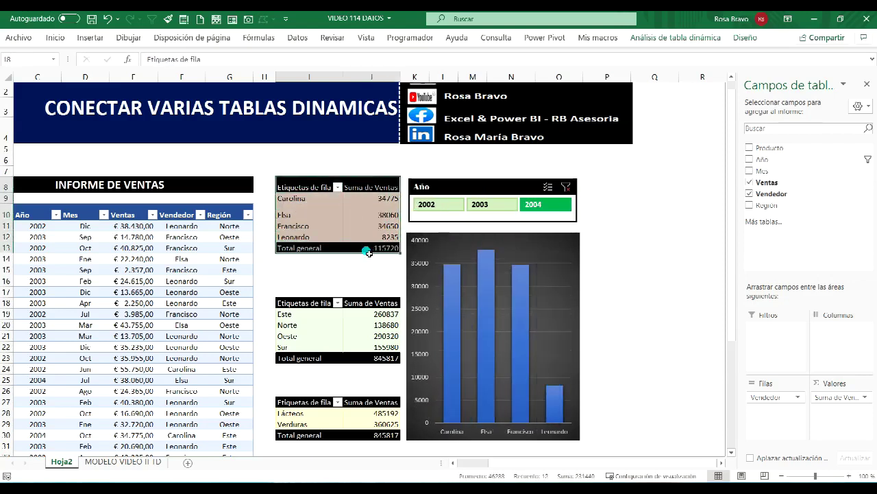
pyautogui.moveTo(305, 314); pyautogui.dragTo(308, 347)
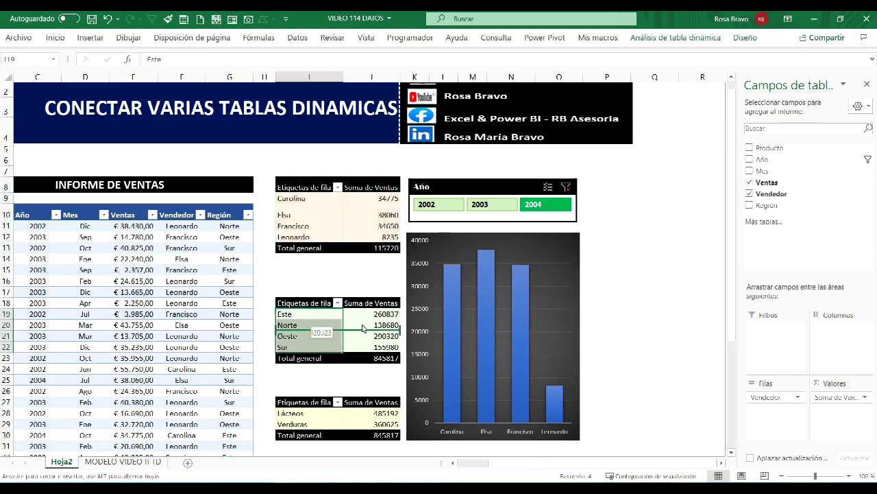
pyautogui.click(314, 307)
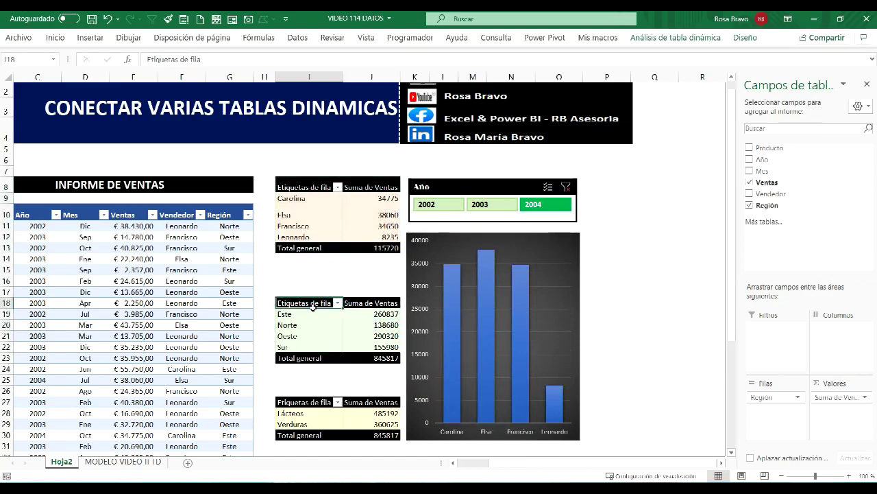
pyautogui.click(307, 414)
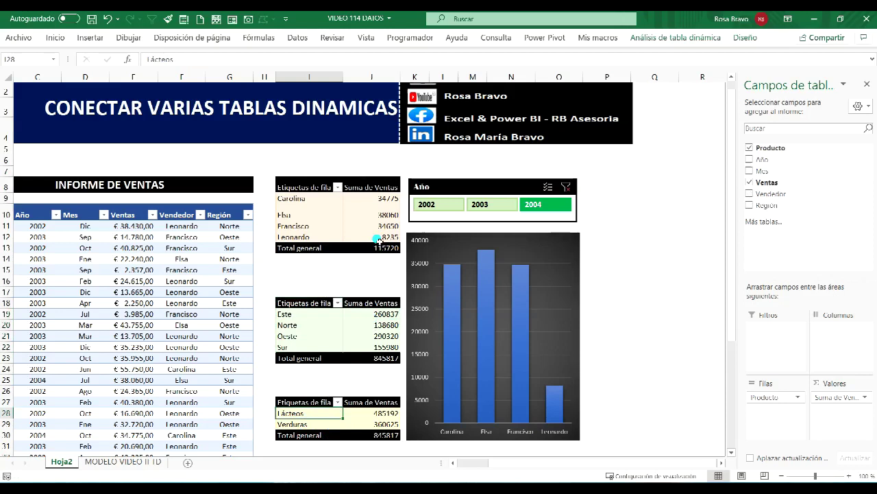
# Step: Review the Año slicer's Report Connections list and cancel without making changes
pyautogui.click(489, 187)
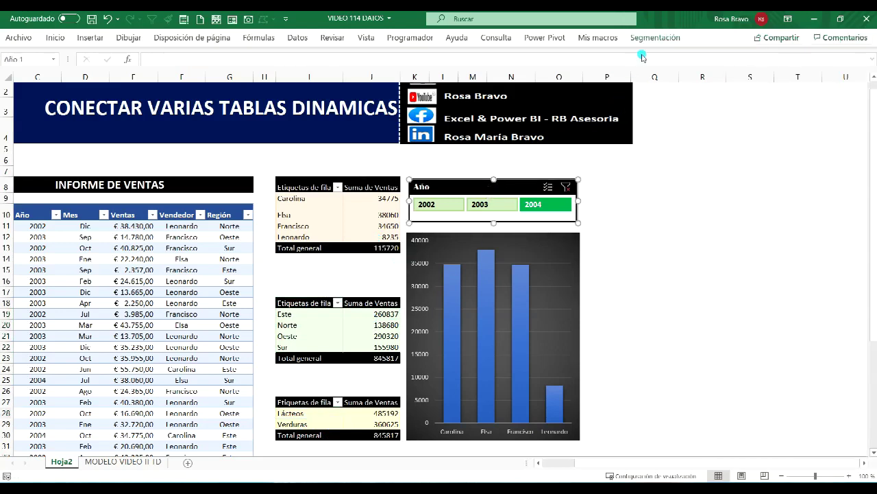
pyautogui.click(653, 38)
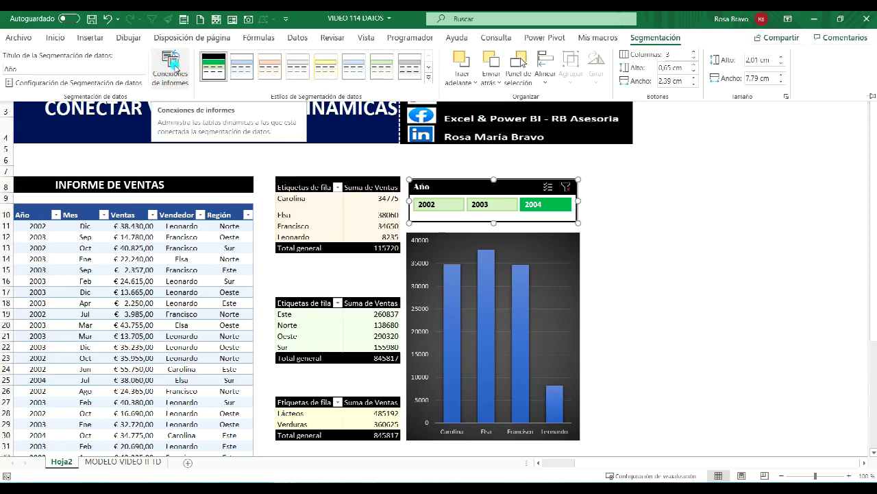
pyautogui.click(175, 65)
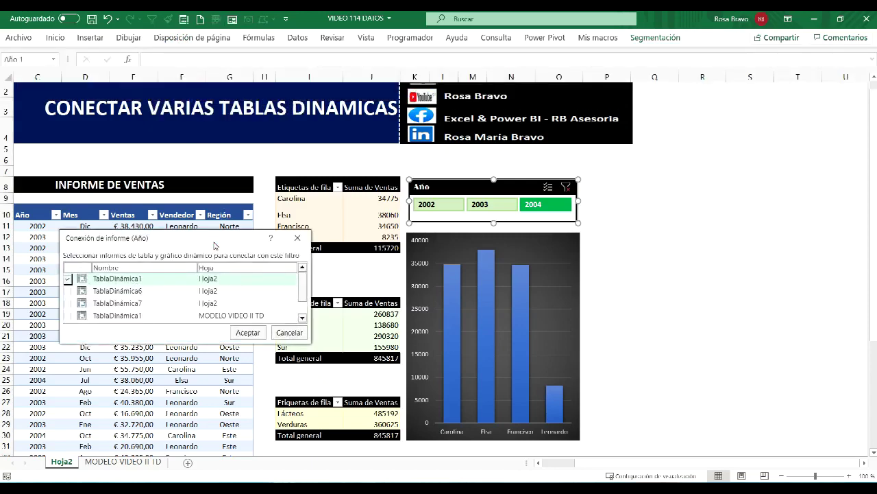
pyautogui.moveTo(214, 245); pyautogui.dragTo(699, 119)
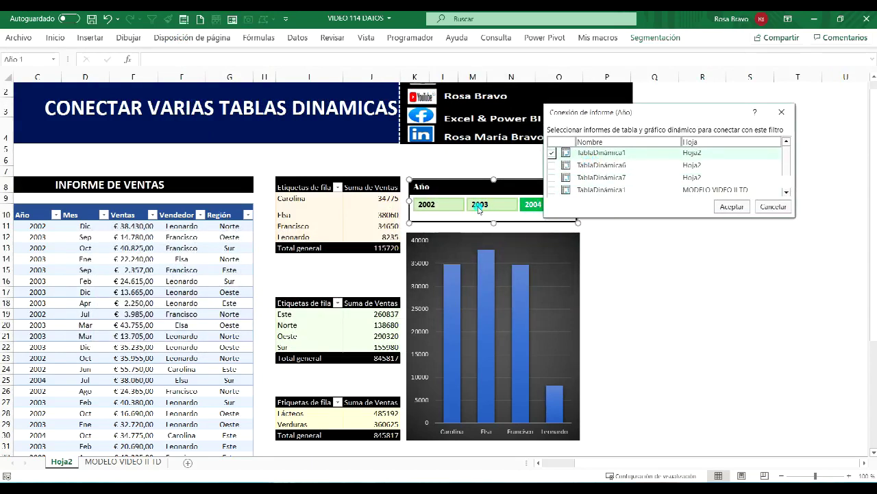
pyautogui.moveTo(655, 115); pyautogui.dragTo(708, 100)
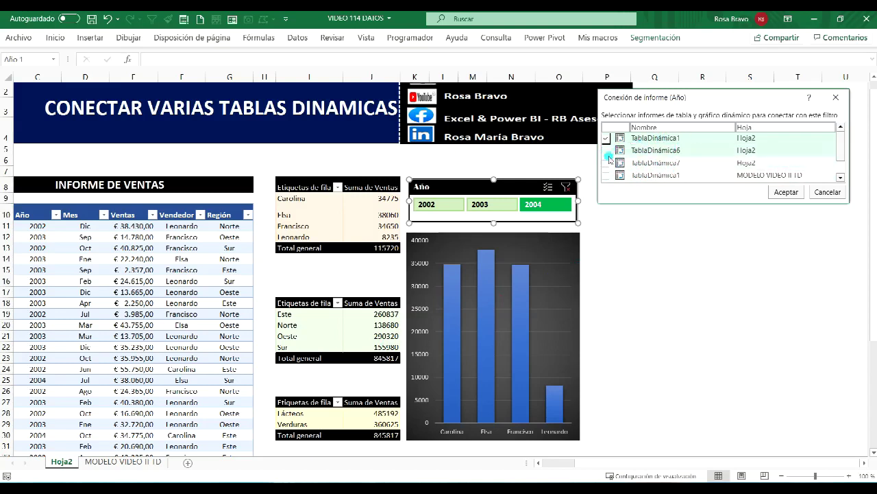
pyautogui.click(829, 193)
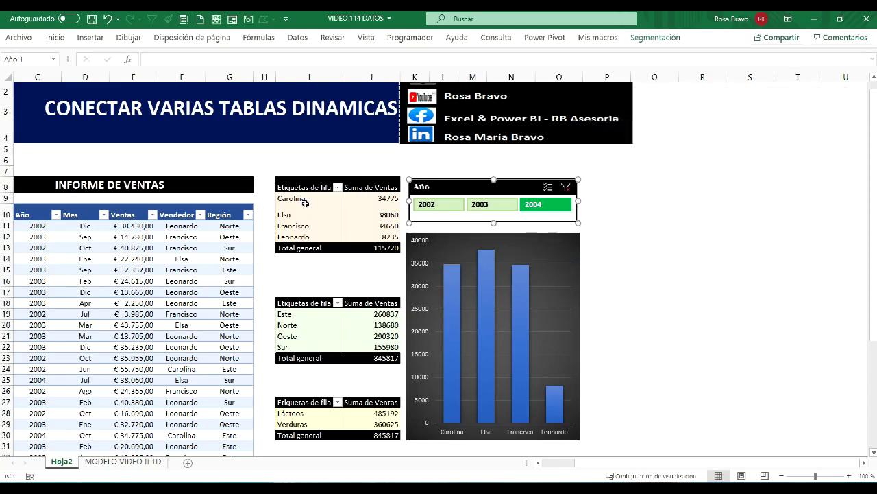
# Step: Give the seller pivot table a new name beginning with 'TD'
pyautogui.click(305, 201)
pyautogui.click(675, 37)
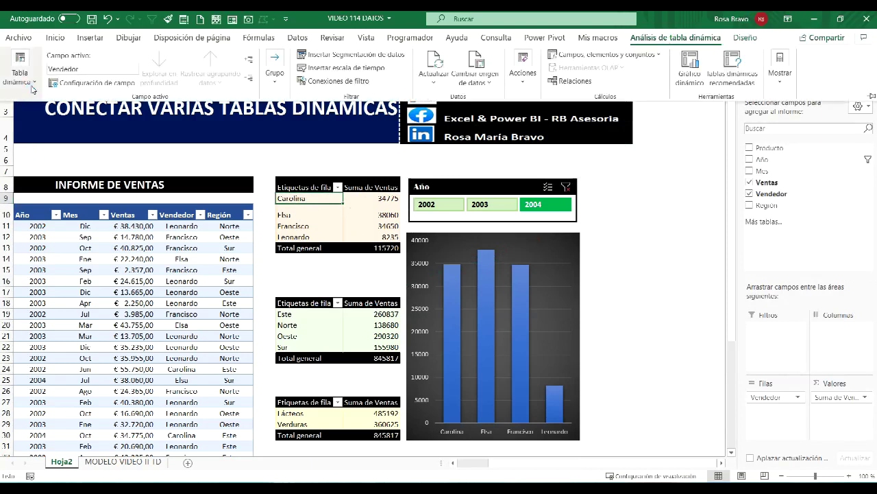
pyautogui.click(32, 76)
pyautogui.click(61, 124)
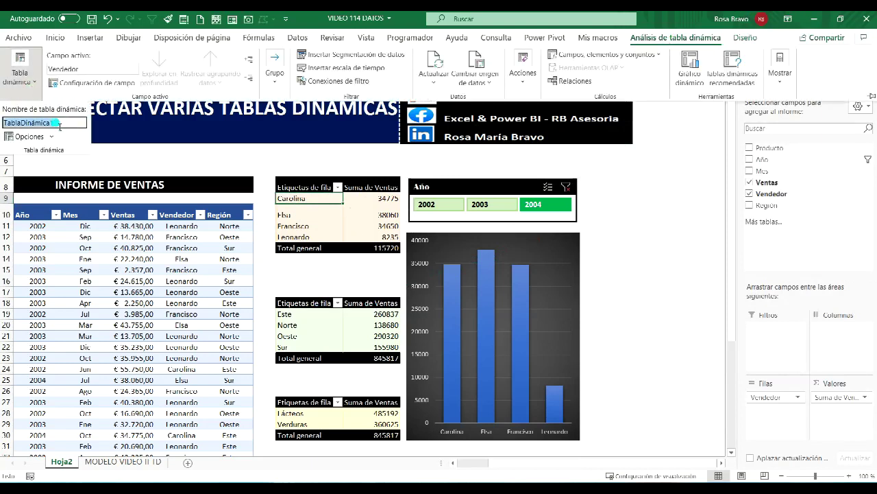
pyautogui.write('TD VENDEDO')
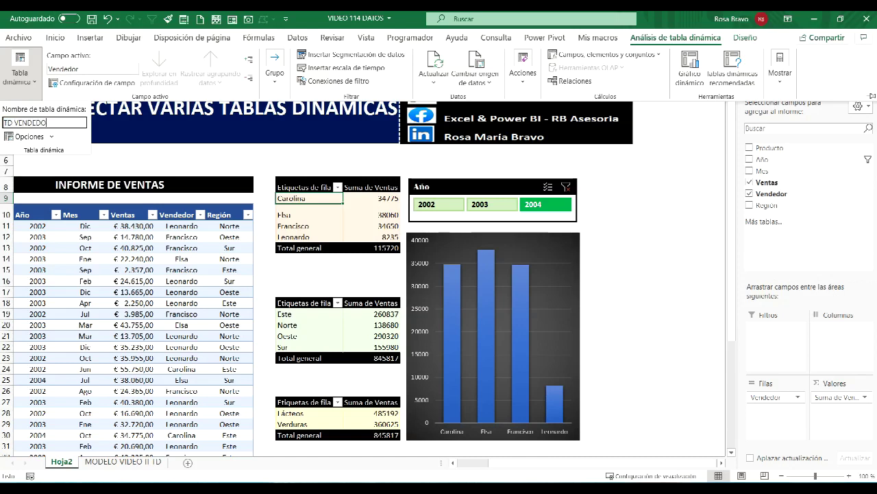
pyautogui.press('Return')
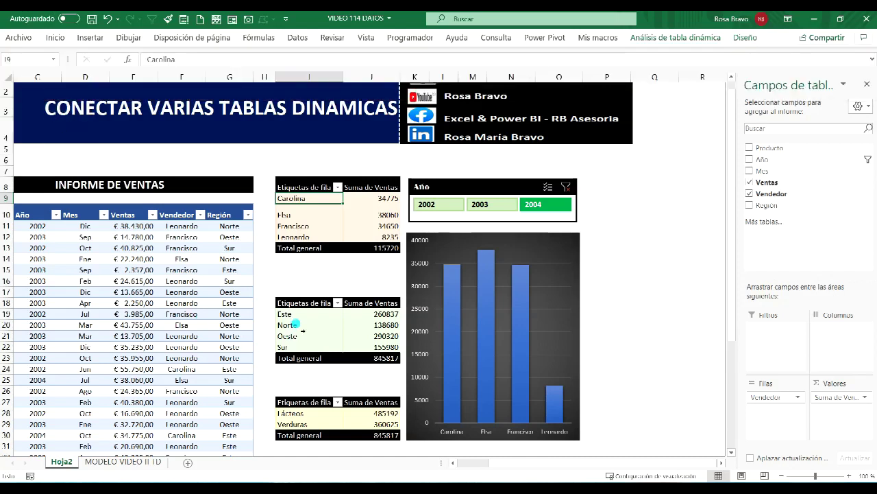
# Step: Rename the region pivot table to TD REGIONES
pyautogui.click(295, 324)
pyautogui.click(699, 38)
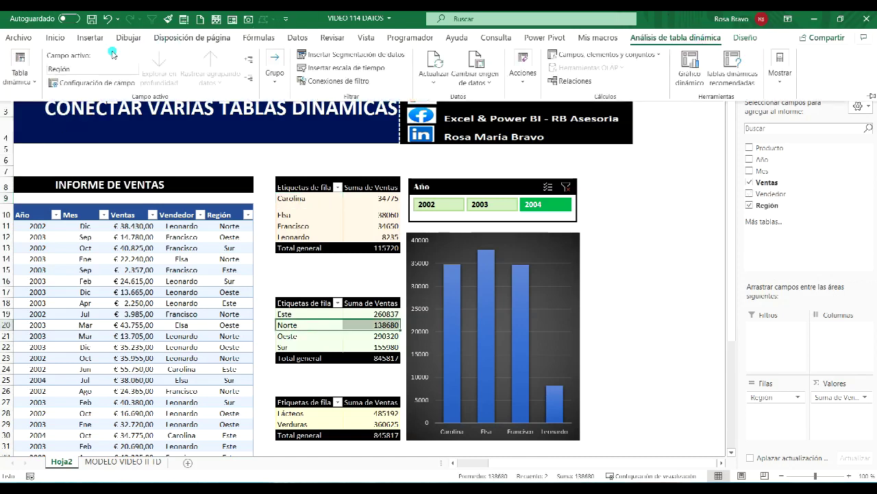
pyautogui.click(22, 74)
pyautogui.click(60, 122)
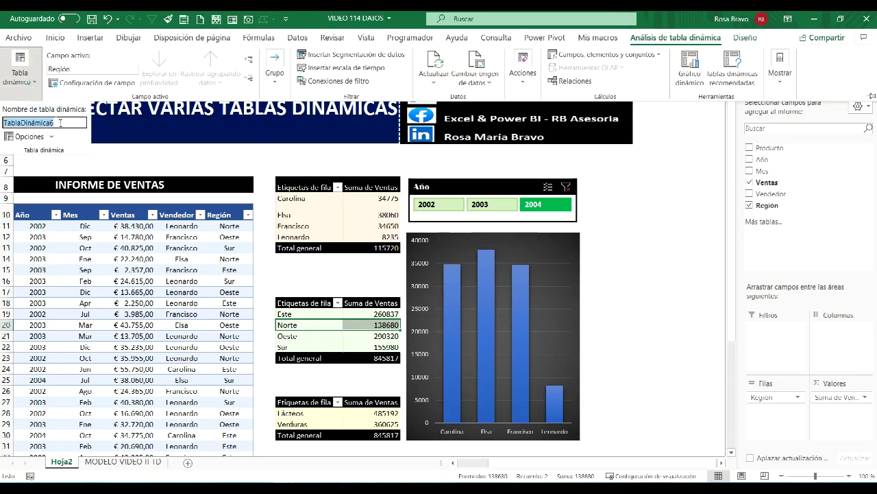
pyautogui.write('RD')
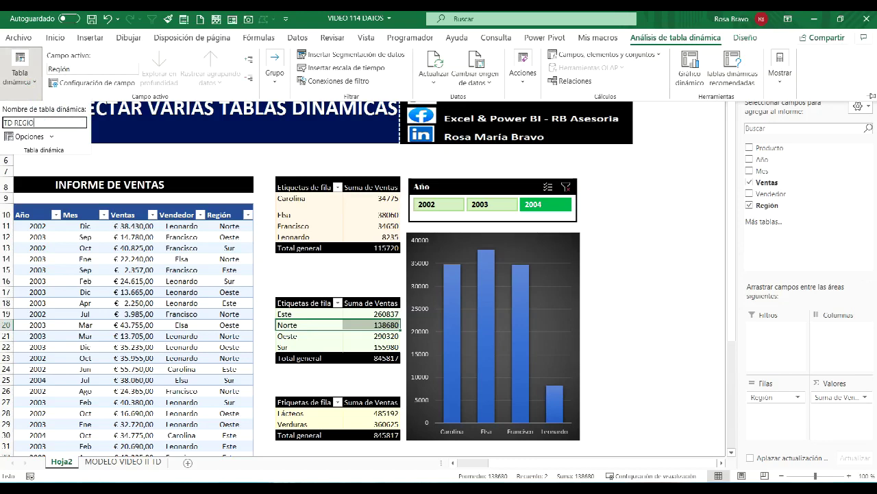
pyautogui.press('Return')
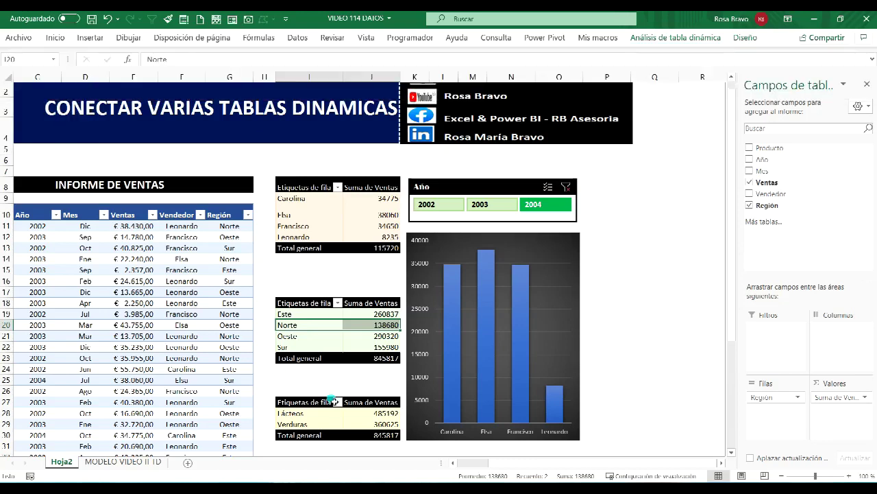
# Step: Rename the product pivot table to TD PRODUCTOS
pyautogui.click(320, 414)
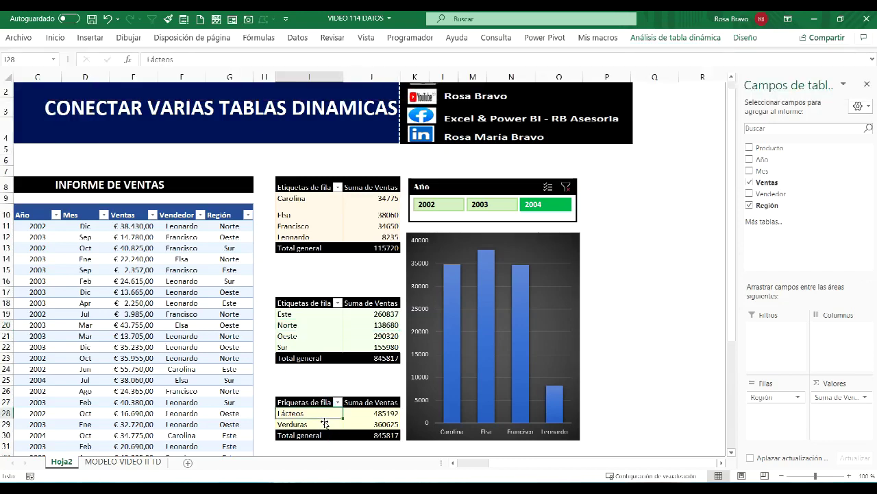
pyautogui.click(684, 40)
pyautogui.click(20, 68)
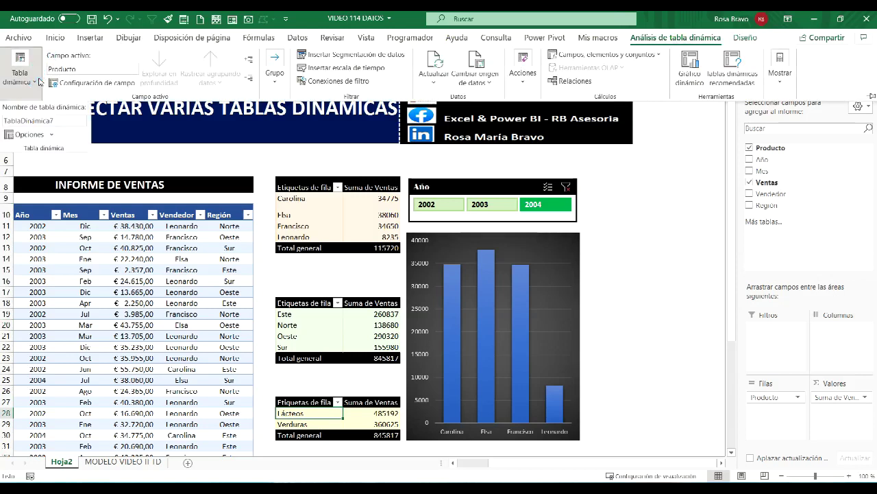
pyautogui.doubleClick(52, 123)
pyautogui.write('RODUCTOS')
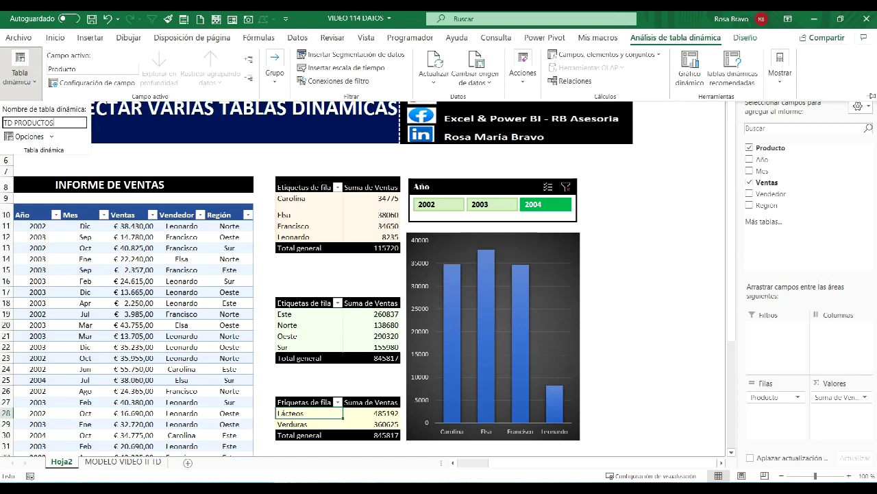
pyautogui.press('Return')
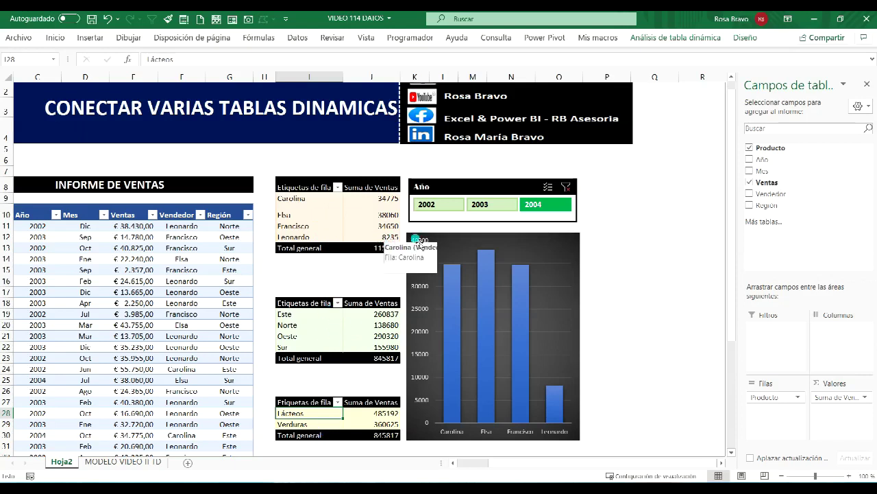
# Step: Connect the Año slicer to the TD REGIONES and TD PRODUCTOS pivot tables
pyautogui.click(488, 189)
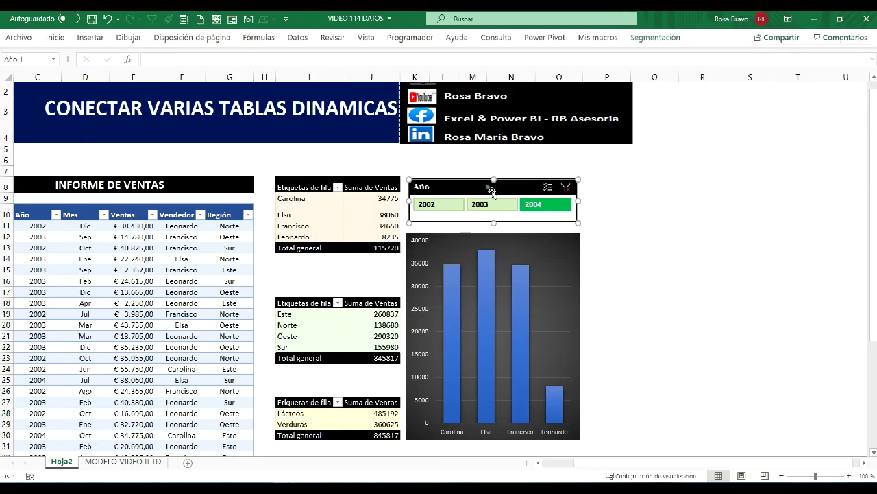
pyautogui.click(656, 38)
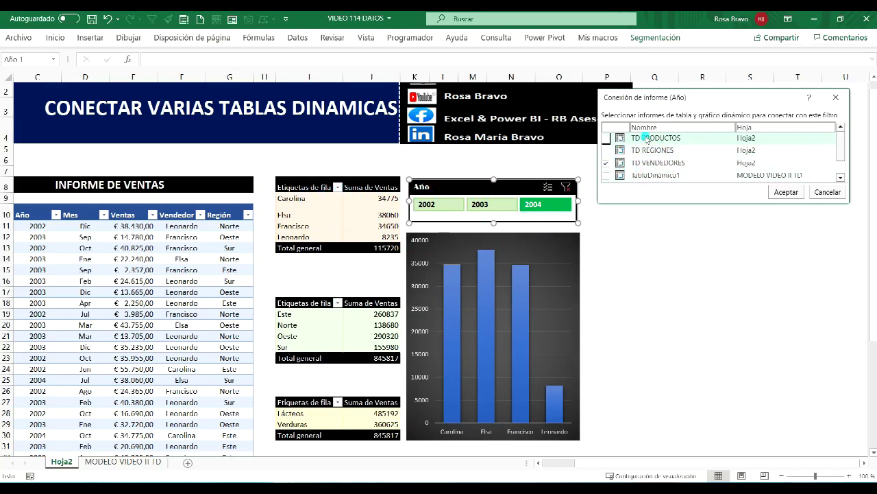
pyautogui.click(606, 151)
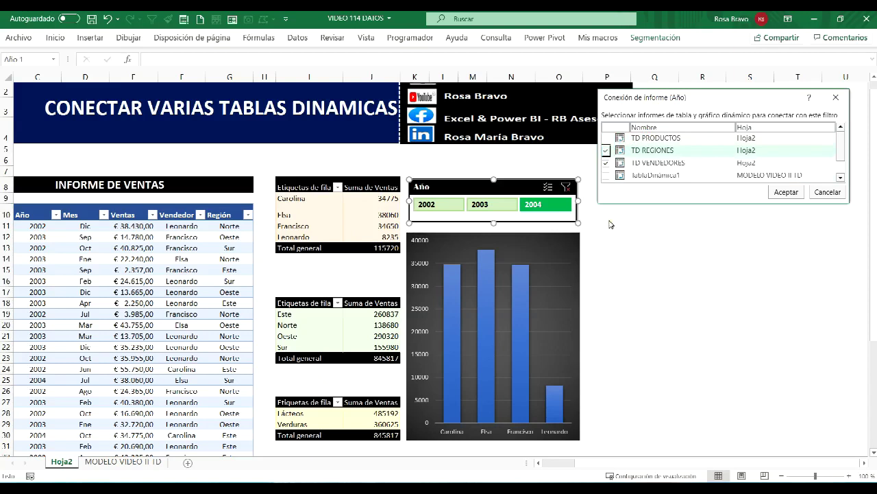
pyautogui.click(606, 138)
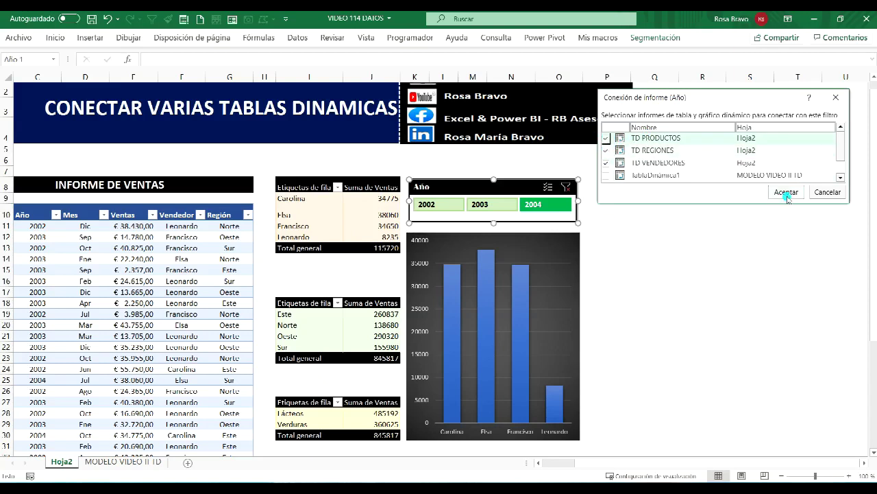
pyautogui.click(786, 192)
# Step: Try the 2003, 2002 and 2004 slicer filters, then clear the year filter to show 845817
pyautogui.click(665, 278)
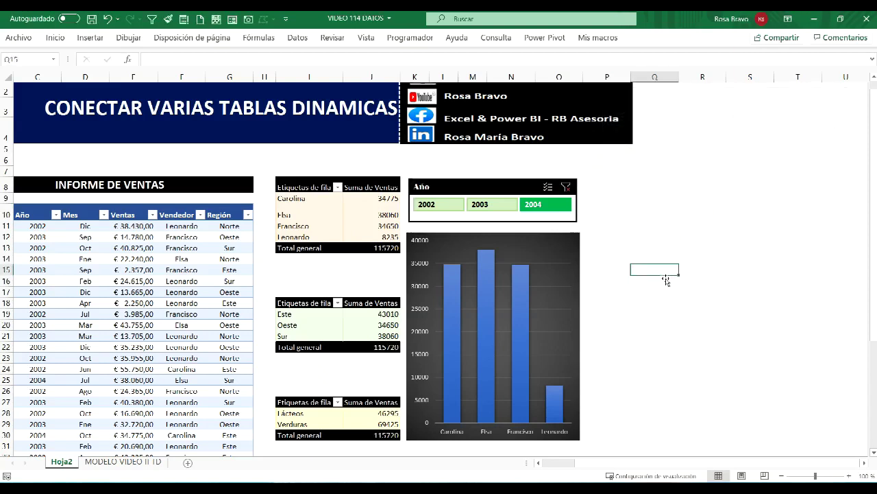
pyautogui.click(491, 204)
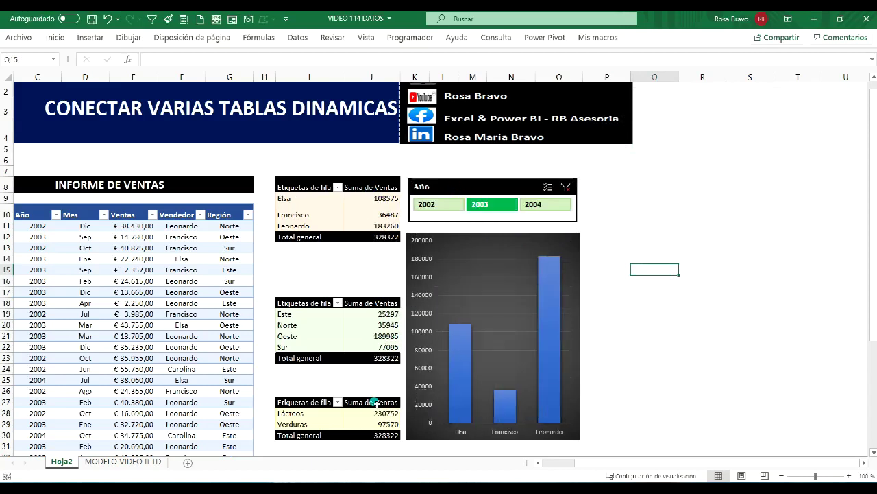
pyautogui.click(437, 204)
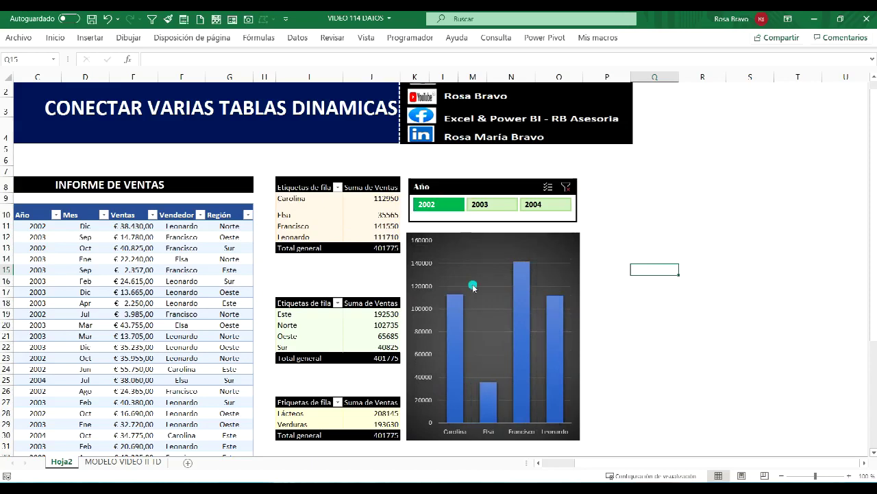
pyautogui.click(476, 240)
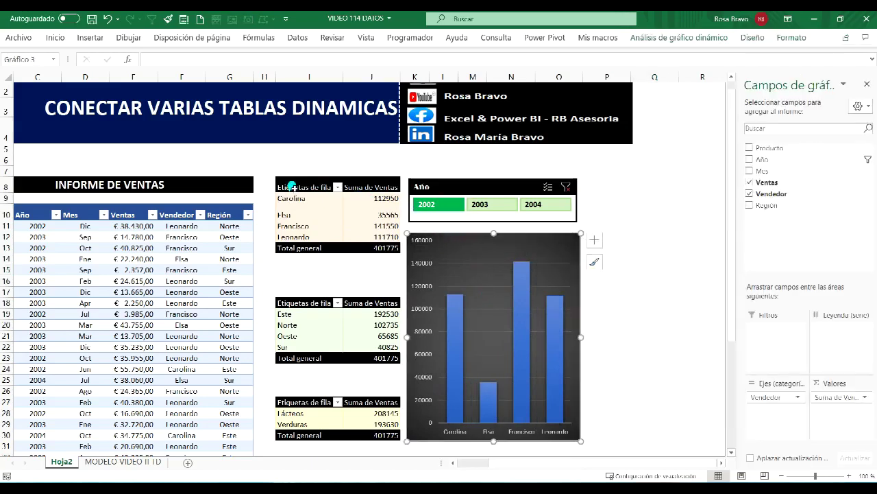
pyautogui.moveTo(303, 189); pyautogui.dragTo(370, 244)
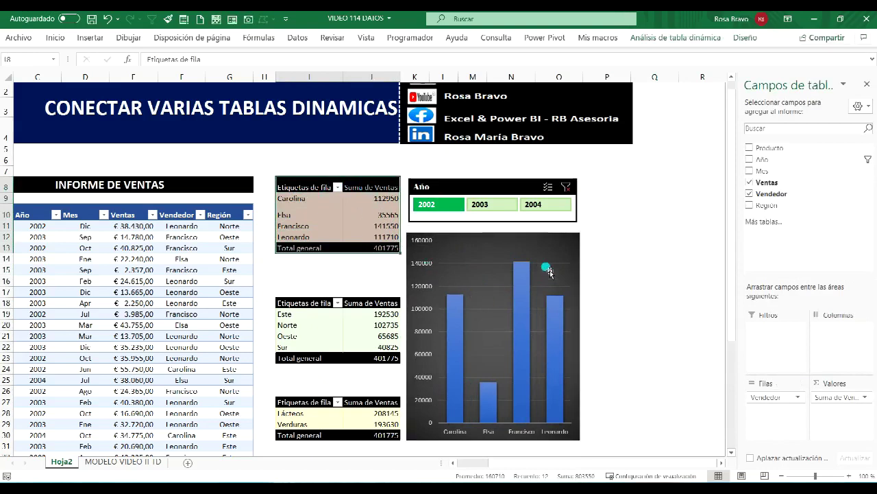
pyautogui.click(510, 205)
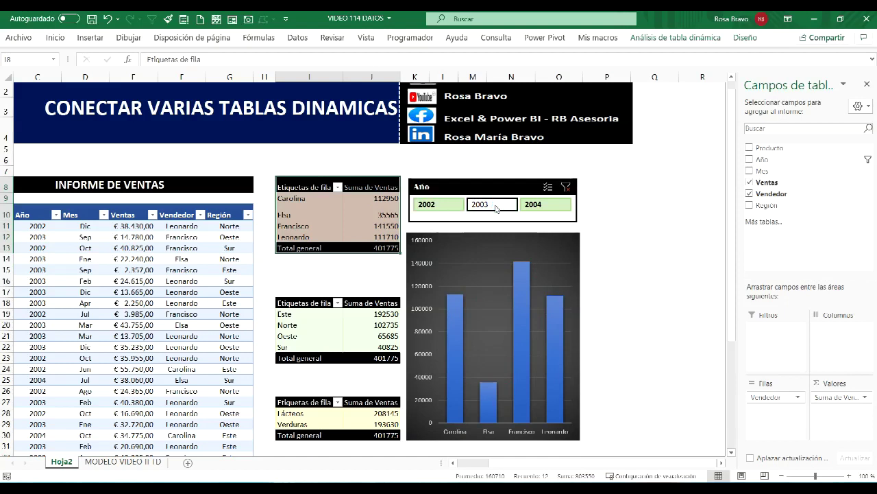
pyautogui.click(543, 204)
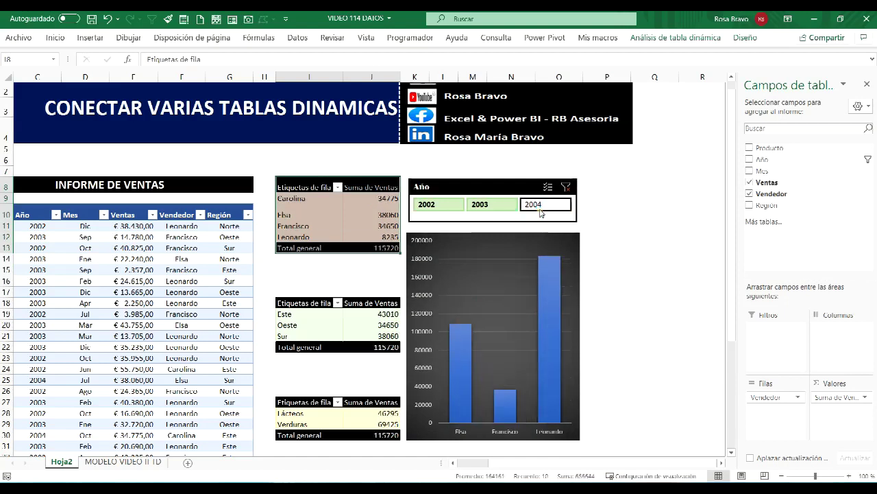
pyautogui.click(438, 204)
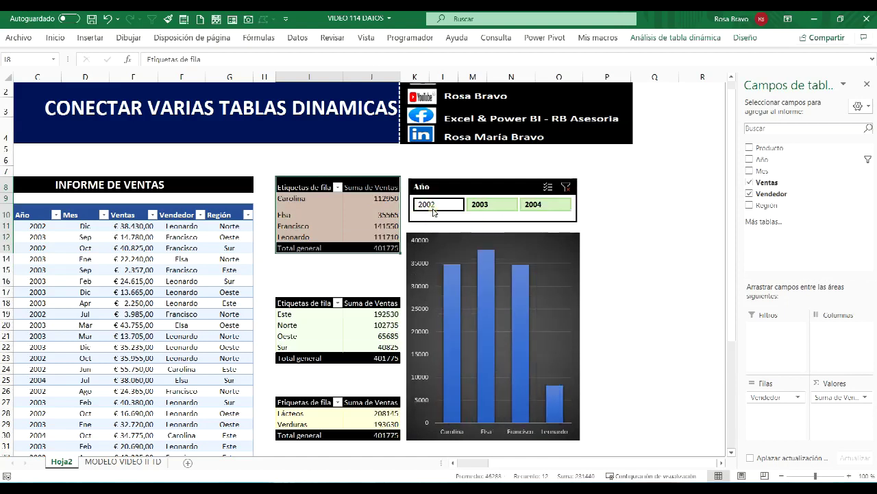
pyautogui.click(565, 188)
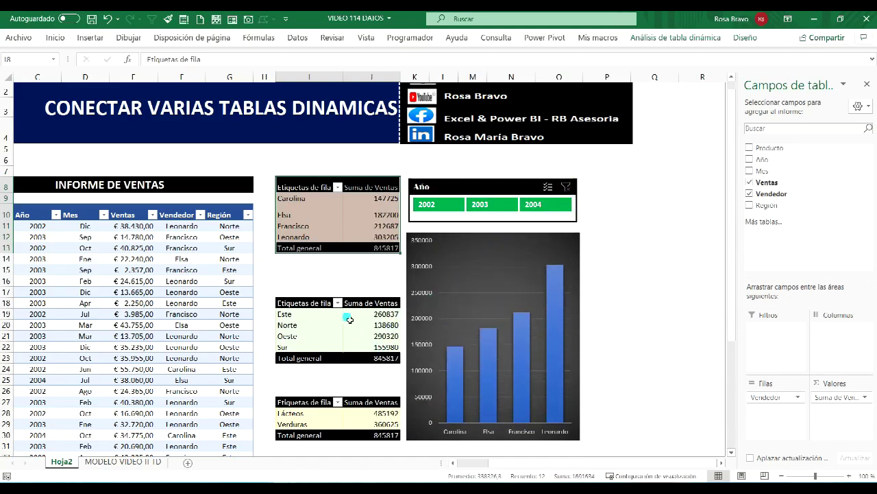
pyautogui.click(607, 266)
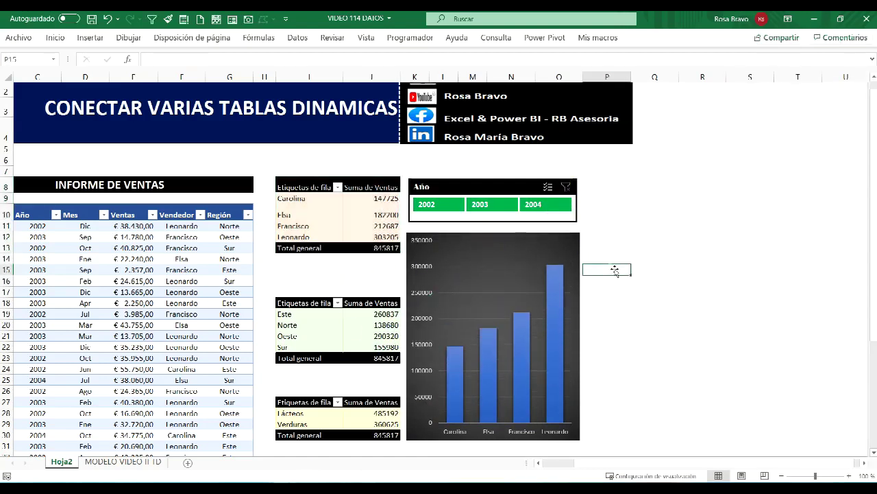
pyautogui.click(504, 190)
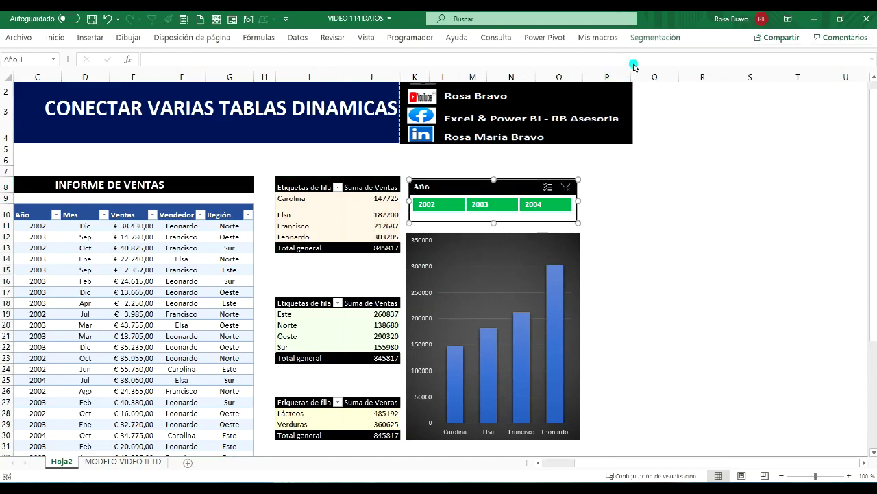
pyautogui.click(655, 38)
pyautogui.click(172, 68)
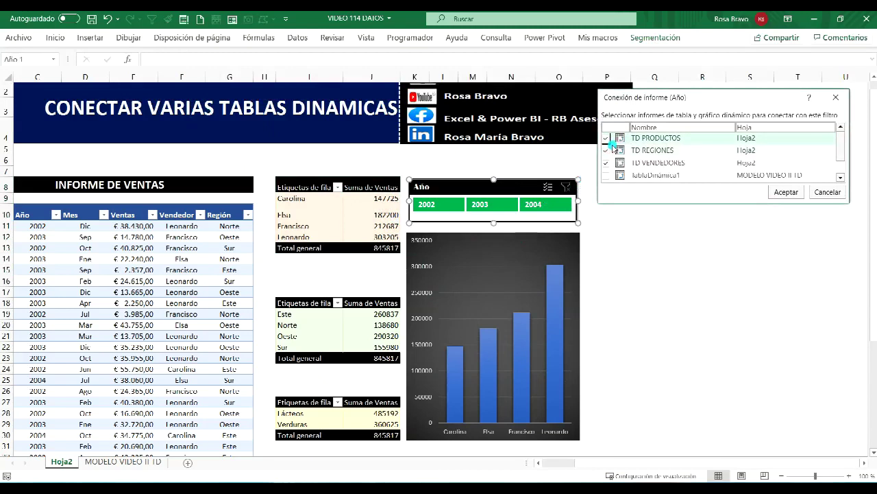
pyautogui.click(606, 151)
pyautogui.click(783, 192)
pyautogui.click(672, 273)
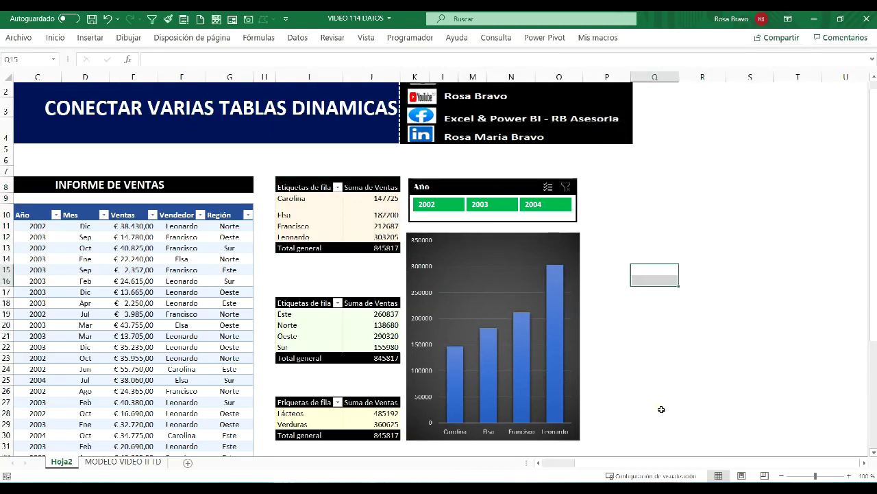
pyautogui.click(449, 206)
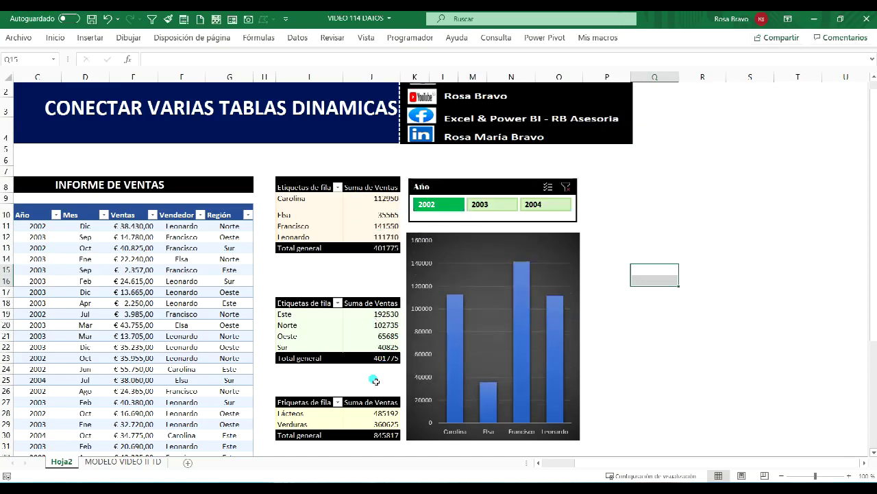
pyautogui.click(494, 205)
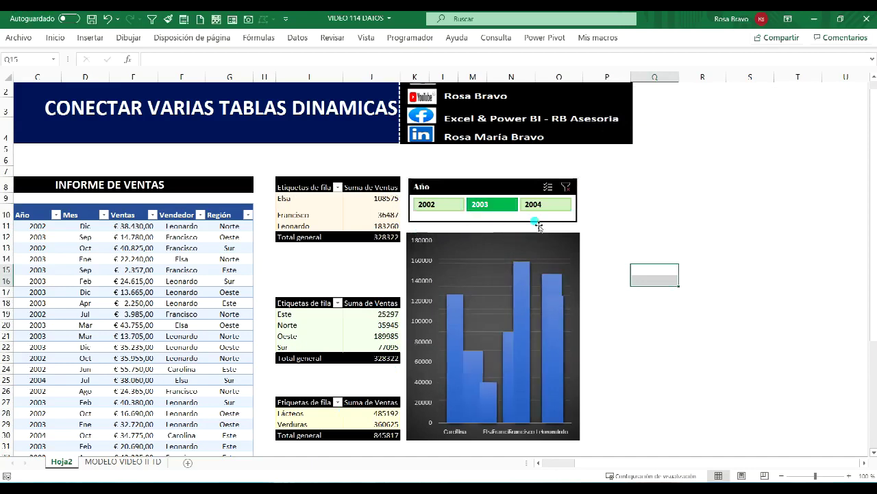
pyautogui.click(548, 204)
pyautogui.click(492, 204)
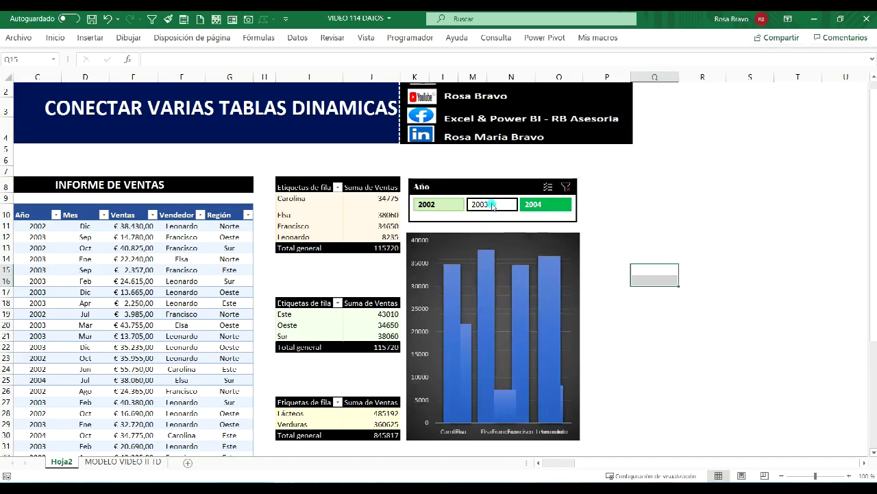
pyautogui.click(437, 205)
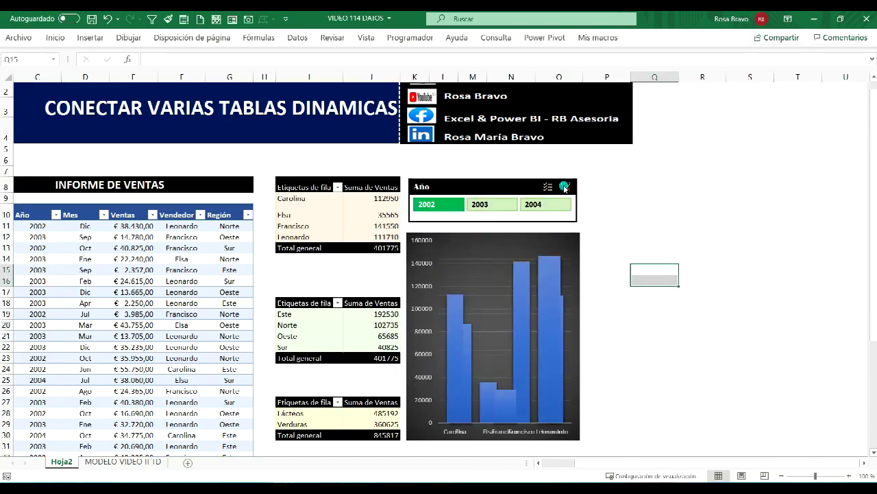
pyautogui.click(566, 187)
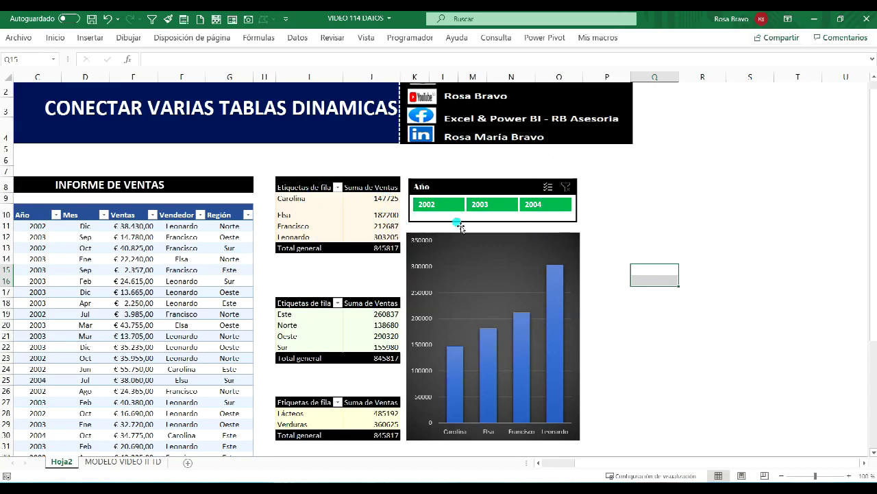
# Step: Scroll to the sheet's top-left so row 1 and the Producto column are visible
pyautogui.moveTo(591, 465); pyautogui.dragTo(534, 471)
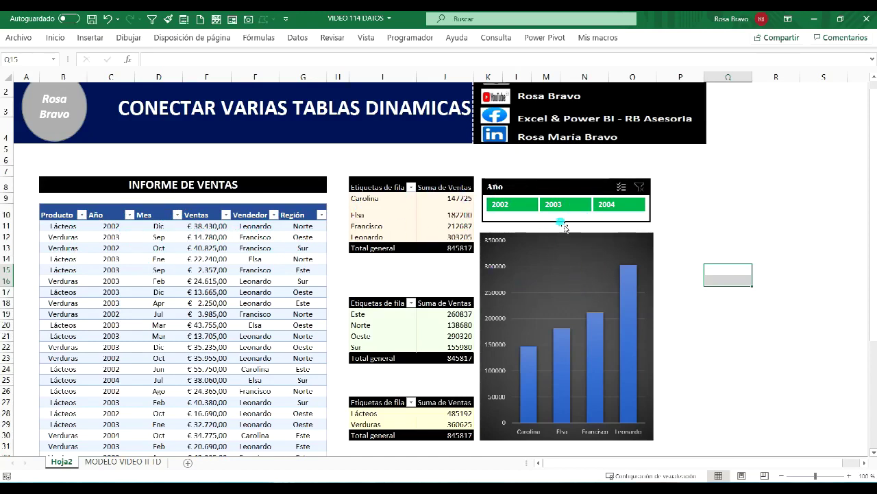
pyautogui.scroll(1, 563, 227)
pyautogui.click(644, 171)
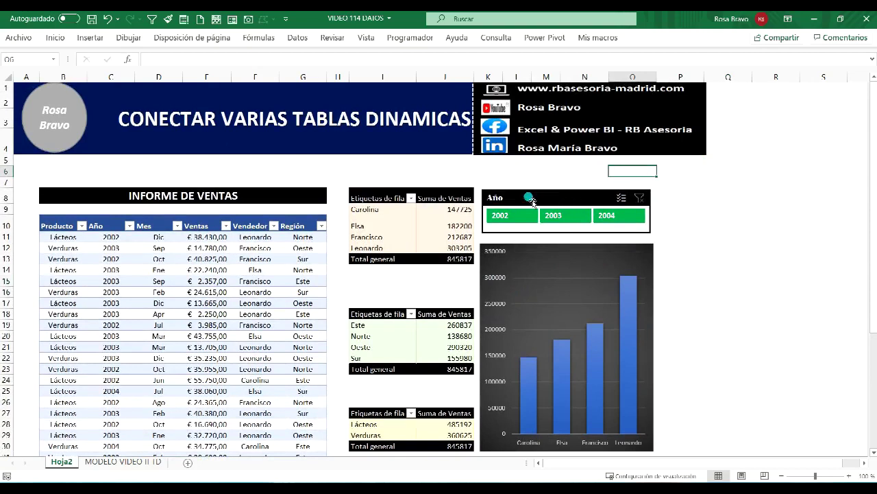